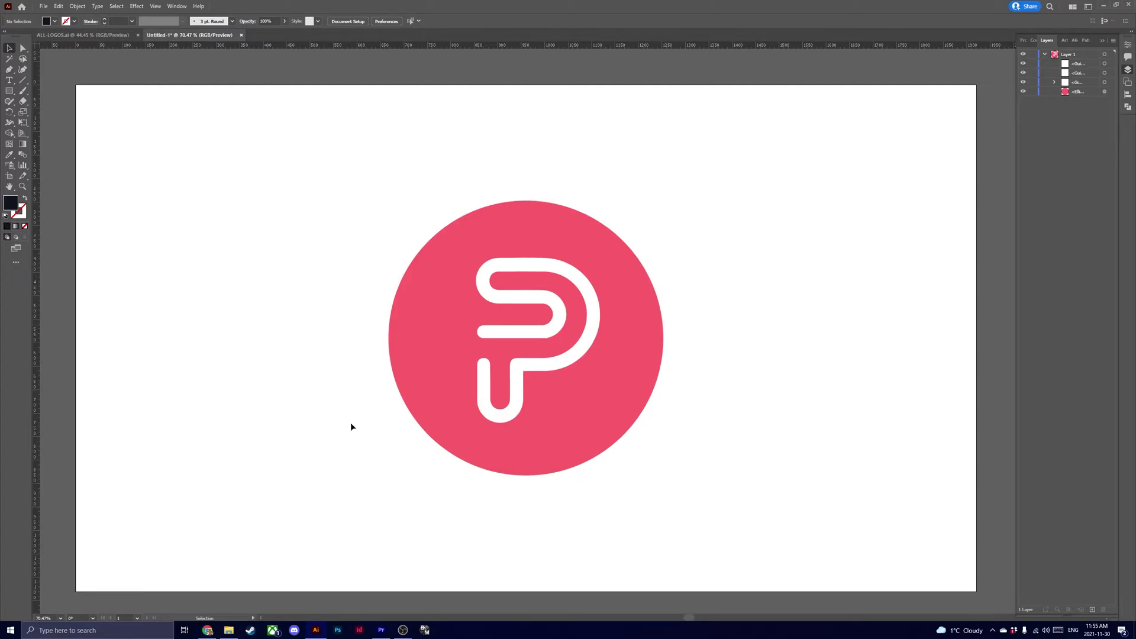
- Marquee-select the entire pink P logo group on the artboard
drag(325, 134, 728, 538)
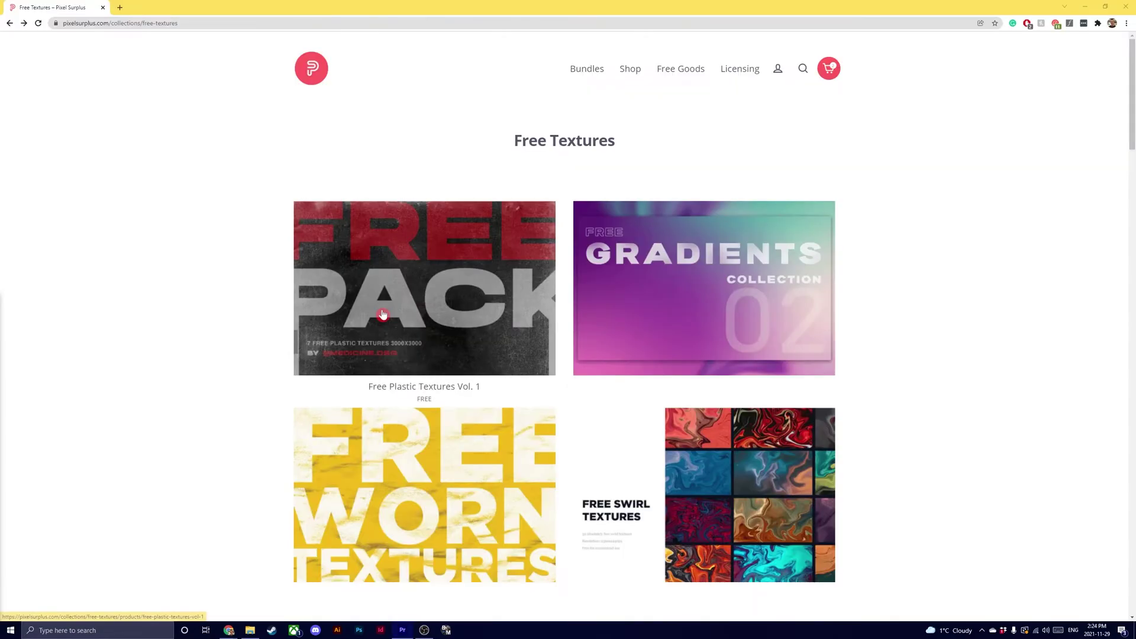
- Open the 10 Free Vintage Textures Pack page on Pixel Surplus and preview two yellow textures
scroll(371, 321, down, 1)
scroll(372, 321, down, 10)
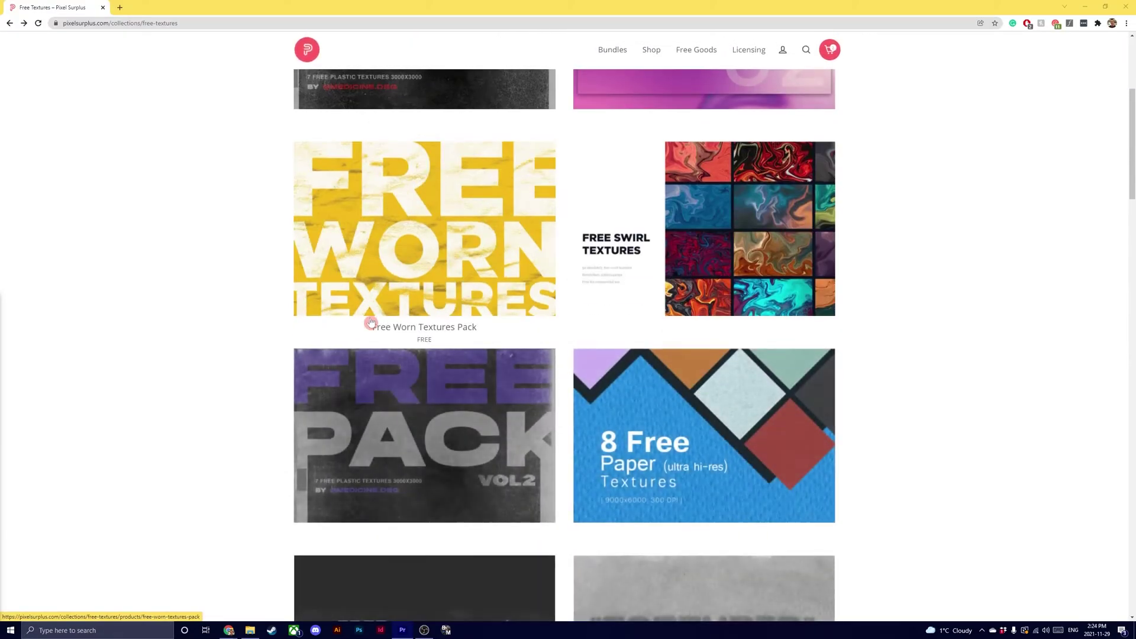
scroll(368, 321, down, 14)
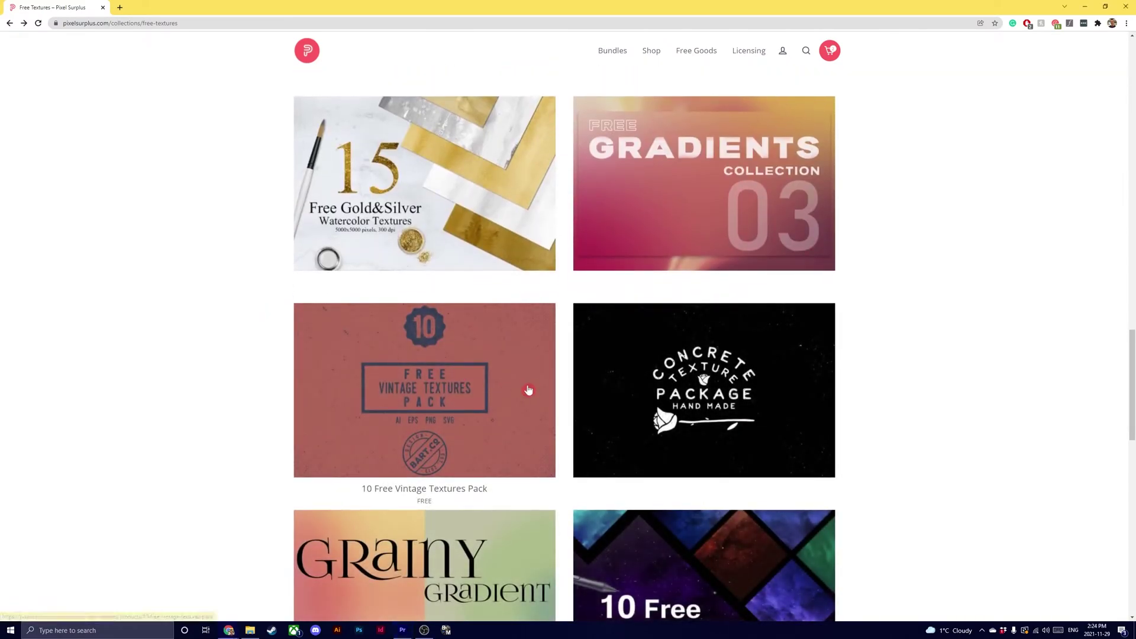
click(527, 391)
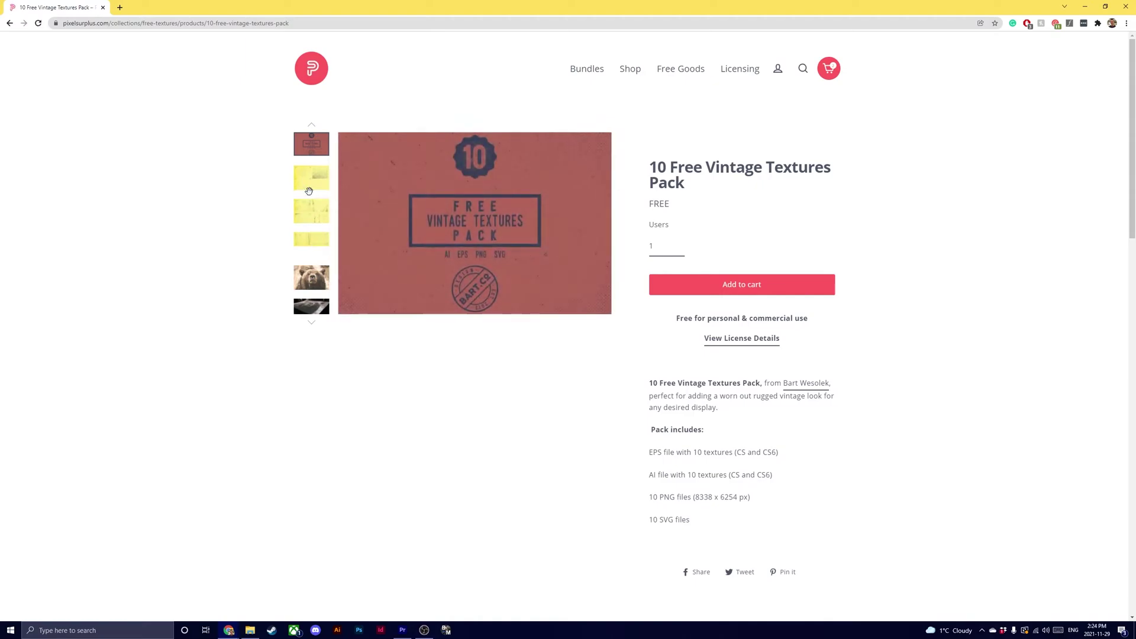
click(310, 189)
click(313, 186)
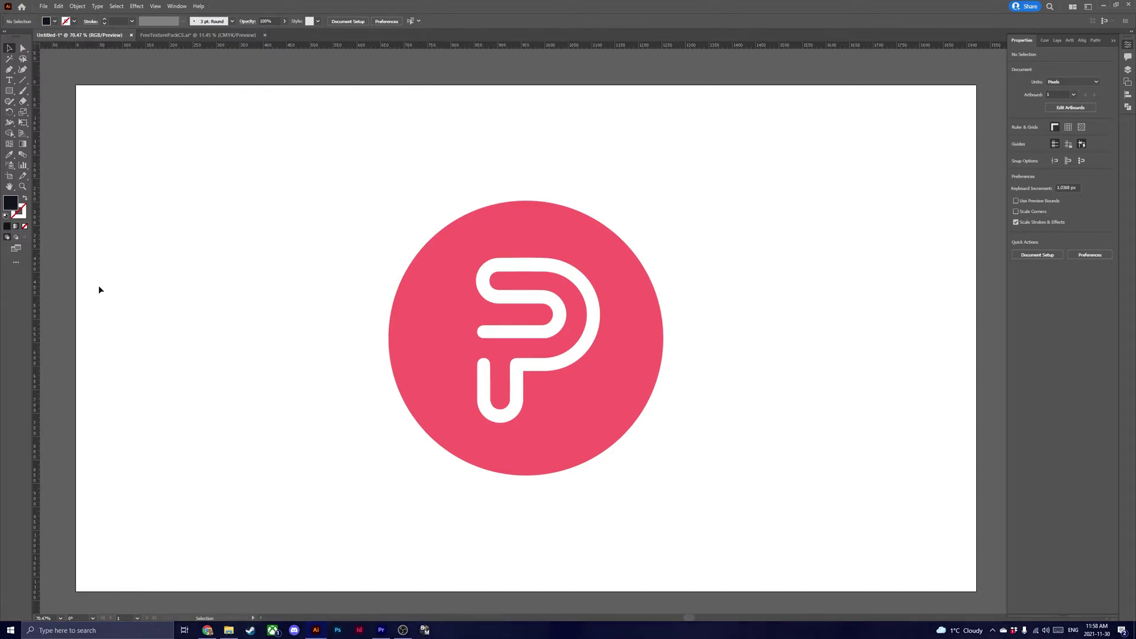
- Select the P logo, show the Transparency panel, and switch to FreeTexturePackCS.ai
drag(240, 143, 735, 497)
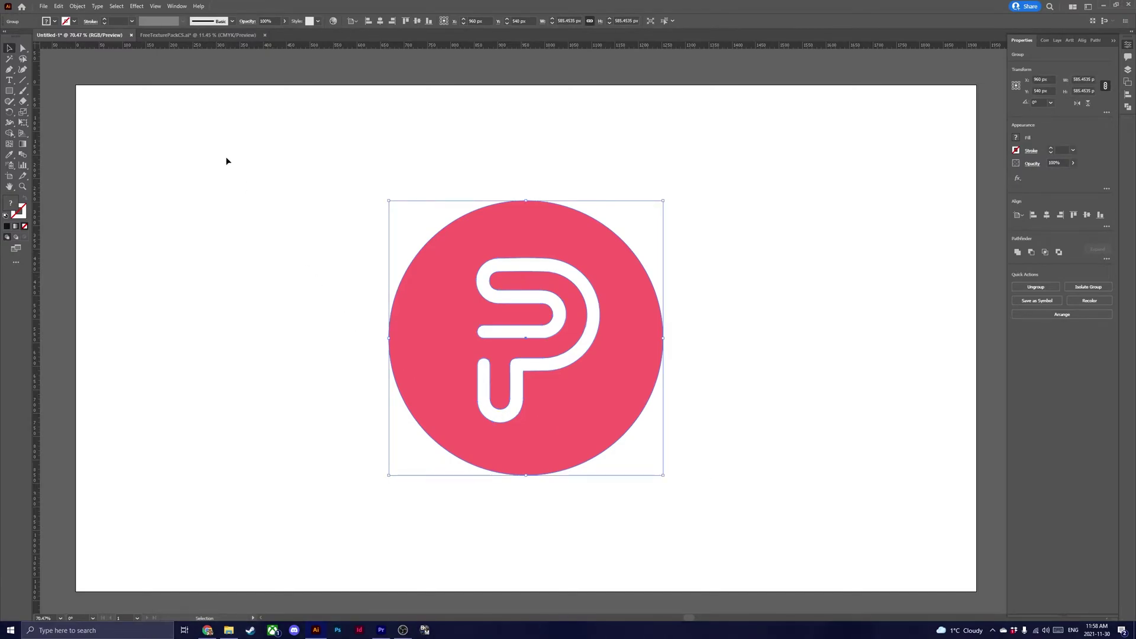
click(177, 6)
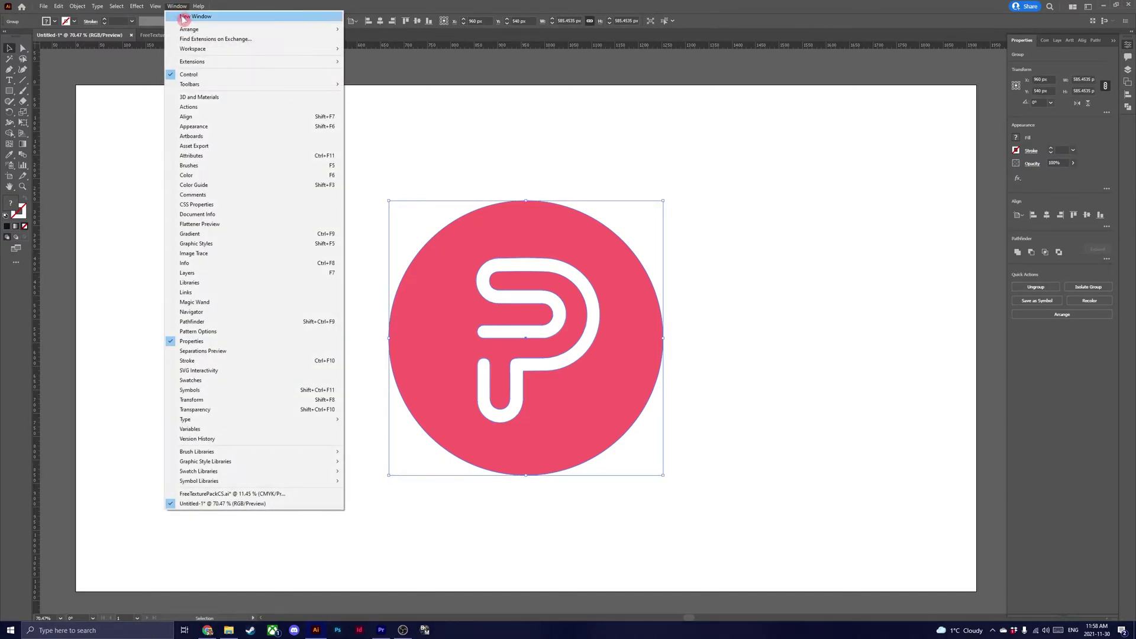
click(248, 410)
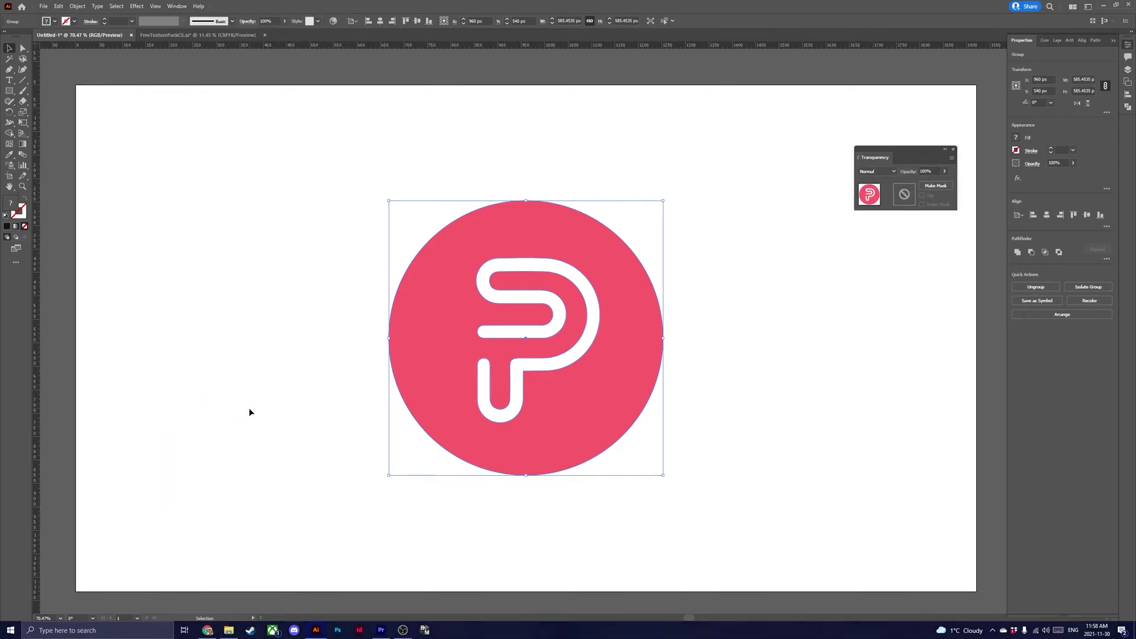
click(217, 36)
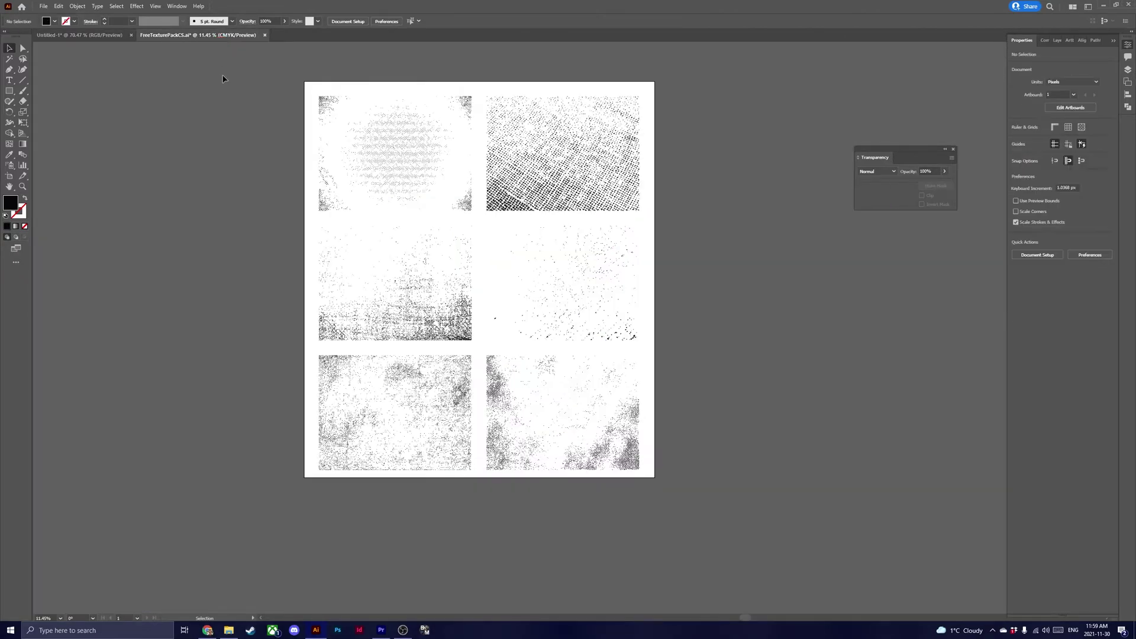
- Pick the bottom-left grunge texture in FreeTexturePackCS.ai and return to Untitled-1
click(405, 377)
key(a)
click(405, 377)
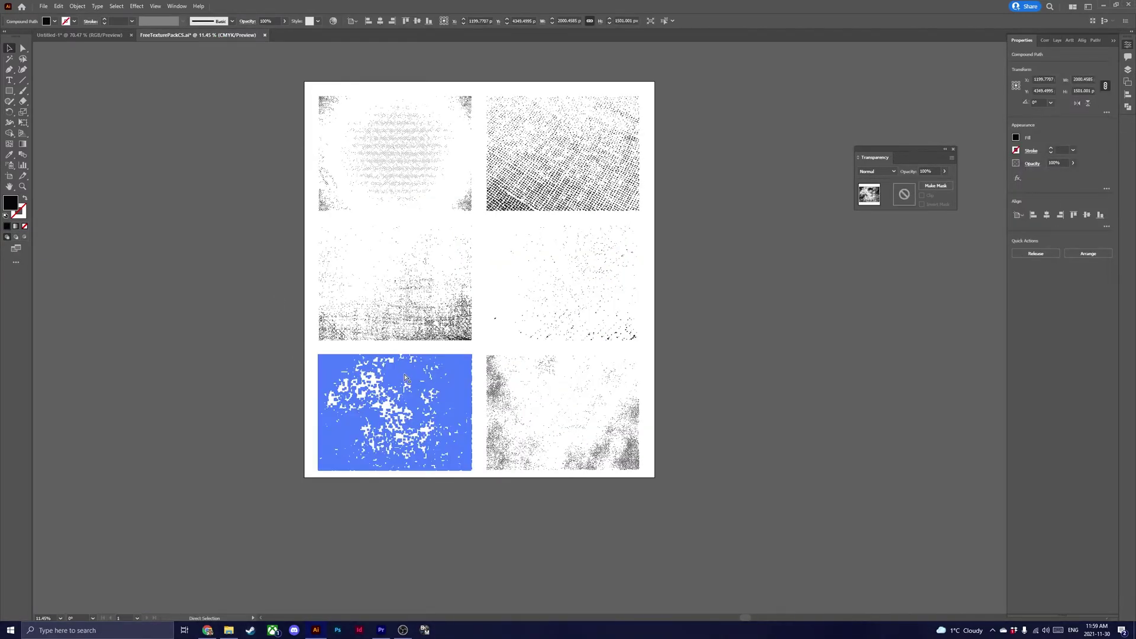
key(v)
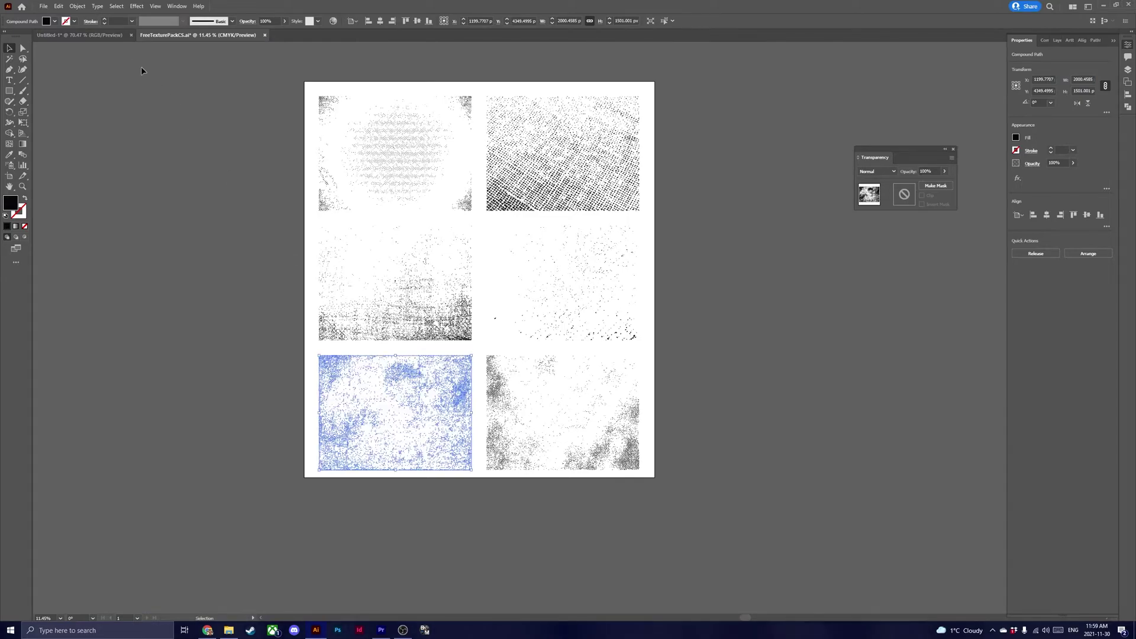
click(103, 35)
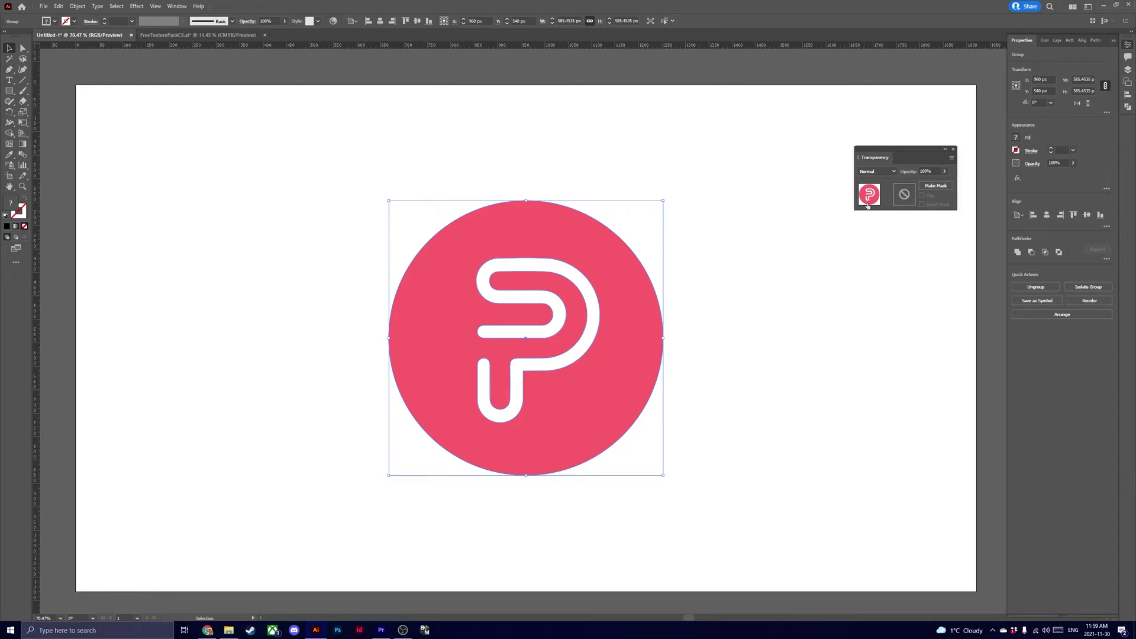
- Create an opacity mask on the logo group and paste the grunge texture into it
click(930, 191)
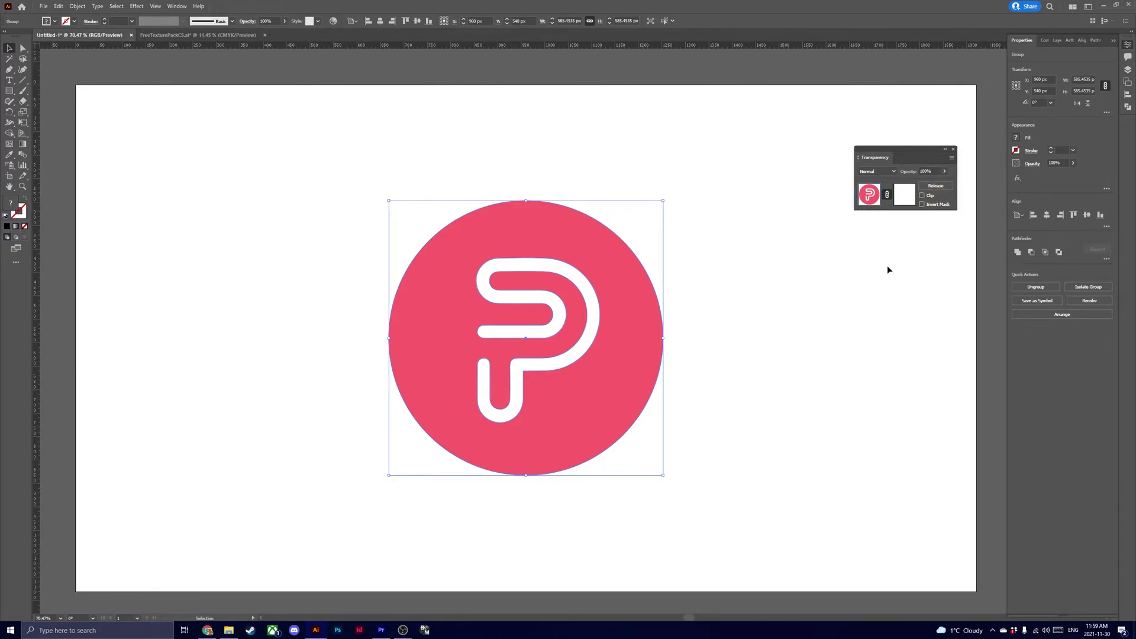
click(902, 202)
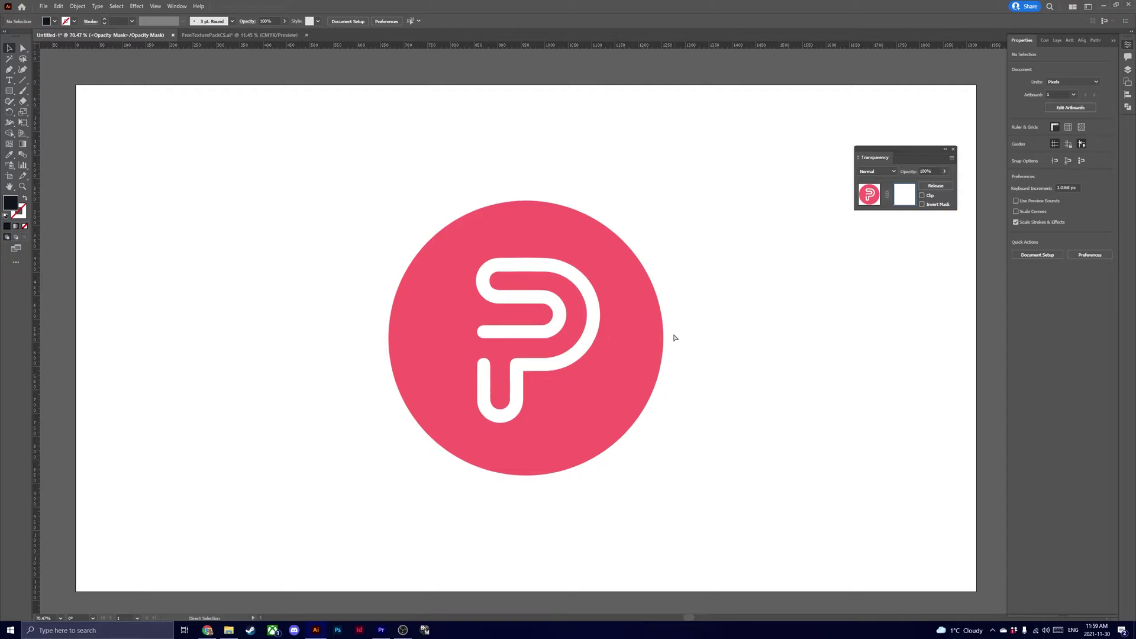
key(ctrl+v)
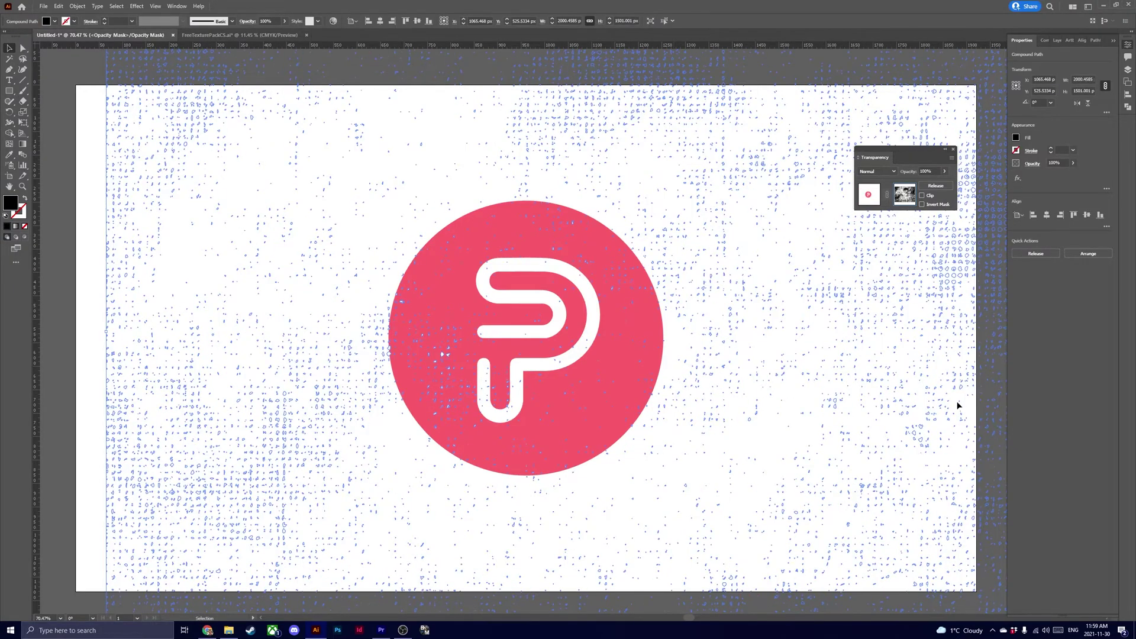
key(z)
drag(690, 362, 662, 372)
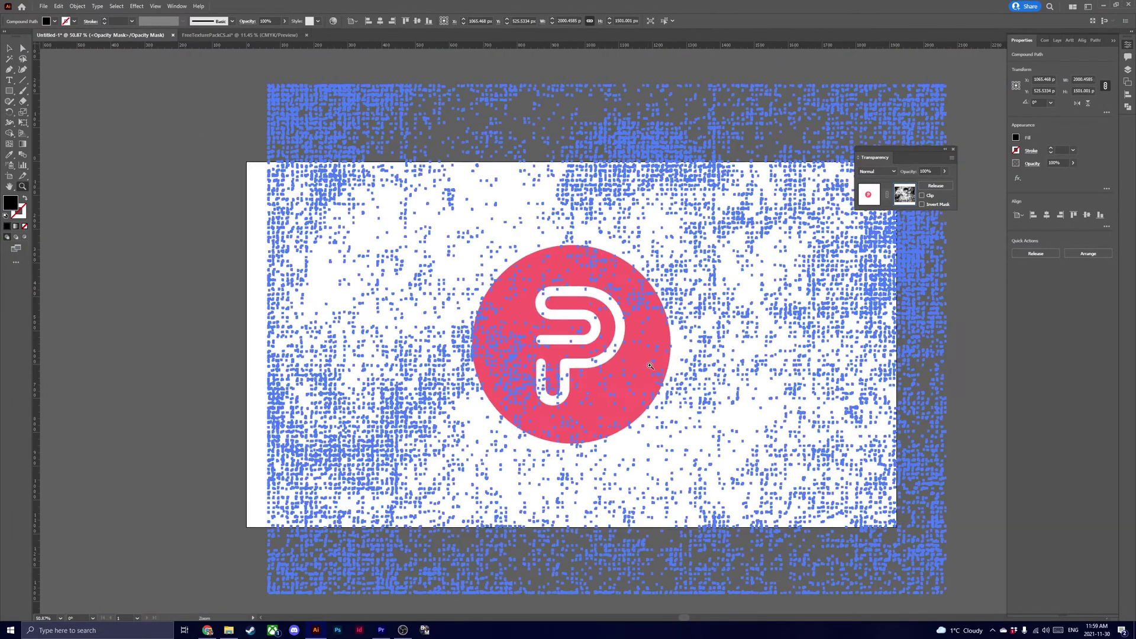
- Scale the mask texture down to cover the logo and nudge the masked logo upward
key(v)
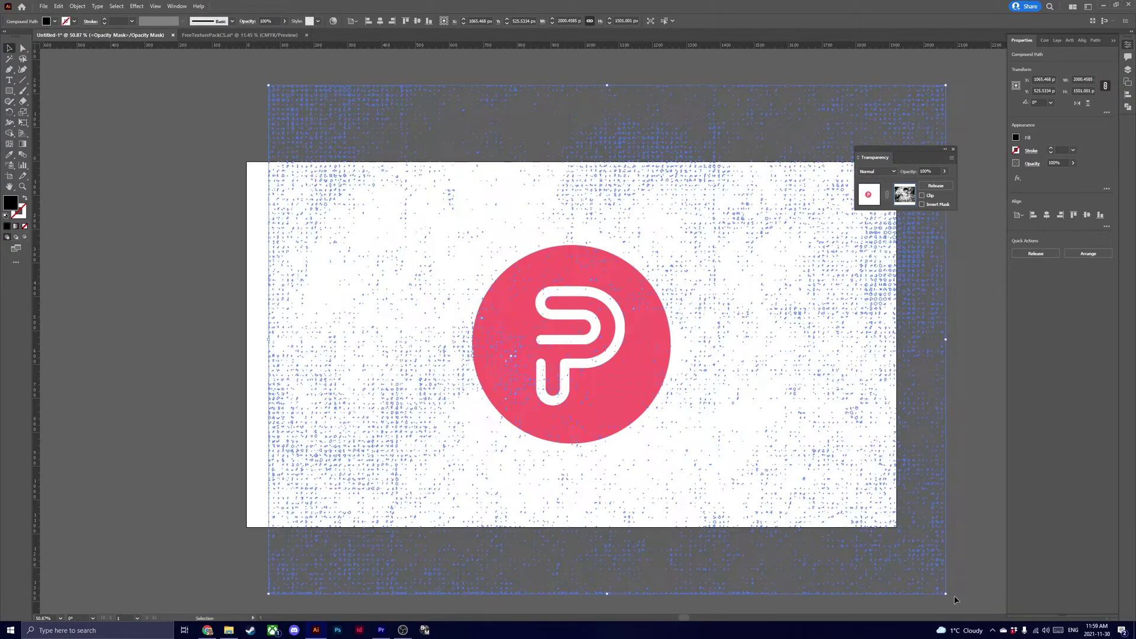
drag(924, 583, 763, 467)
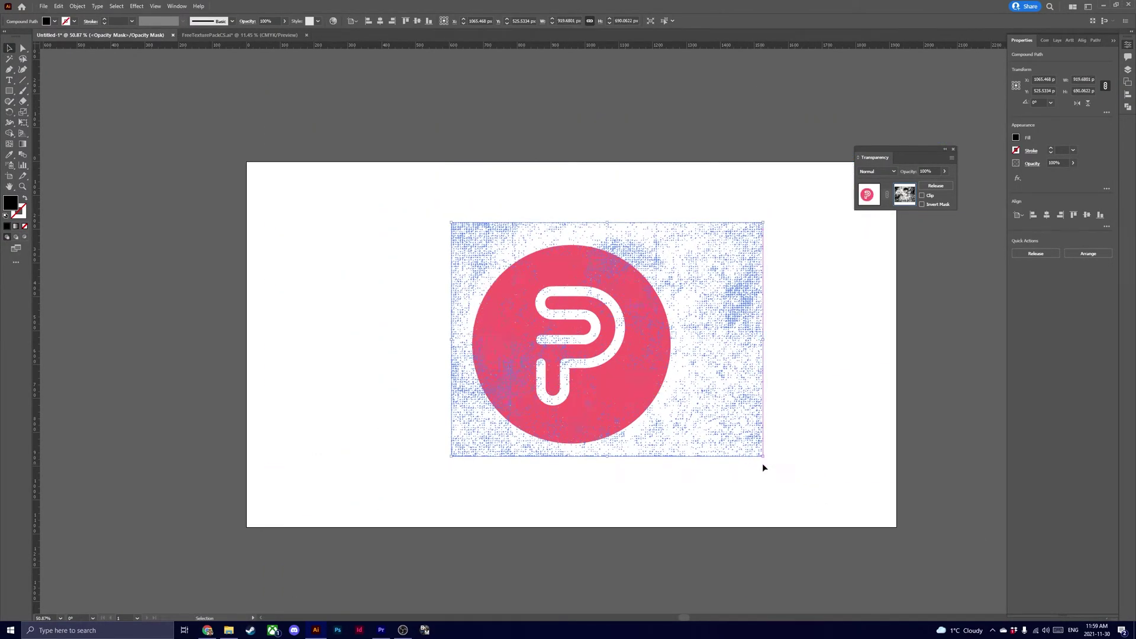
click(864, 413)
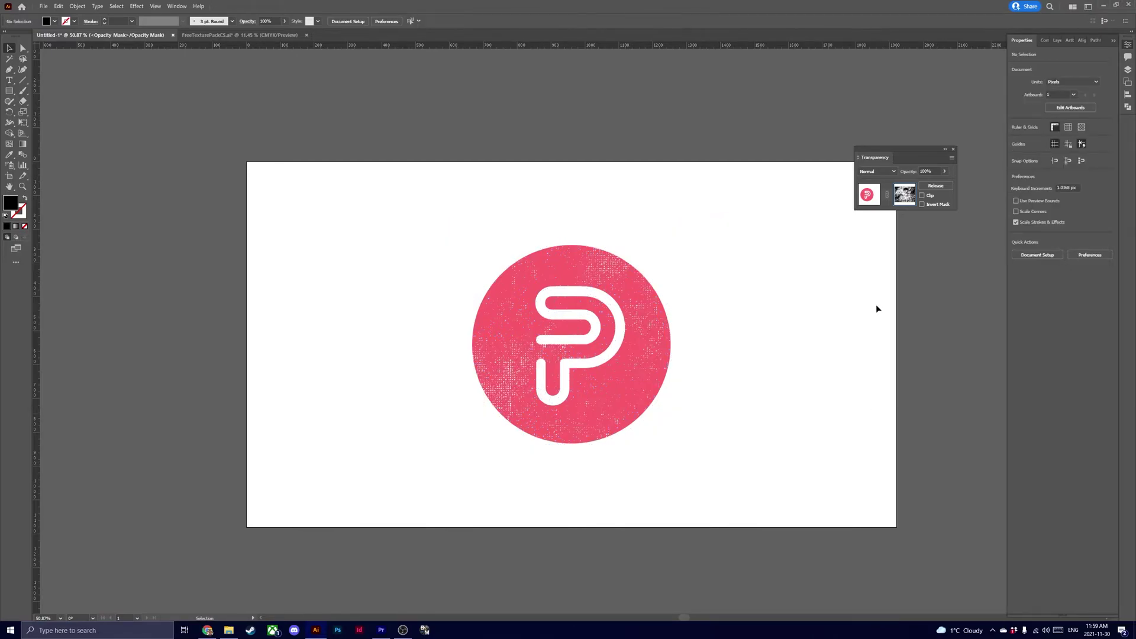
click(869, 194)
mouse_move(612, 353)
mouse_down()
mouse_move(653, 355)
mouse_move(614, 339)
mouse_up()
click(902, 196)
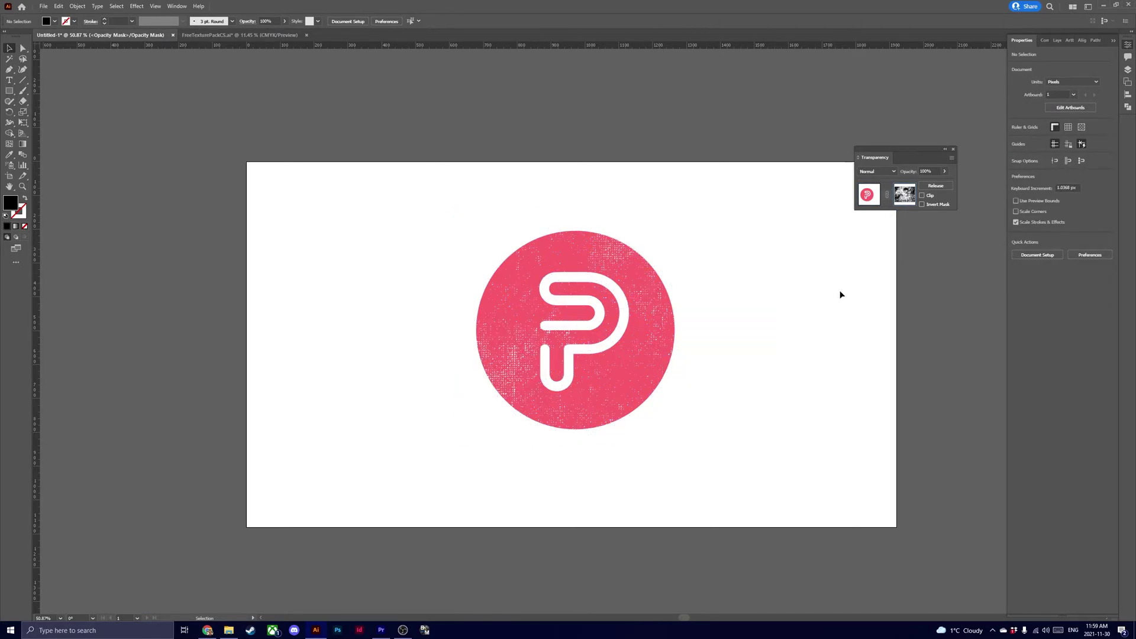
- Release the opacity mask and delete the leftover grunge texture
click(945, 191)
click(802, 369)
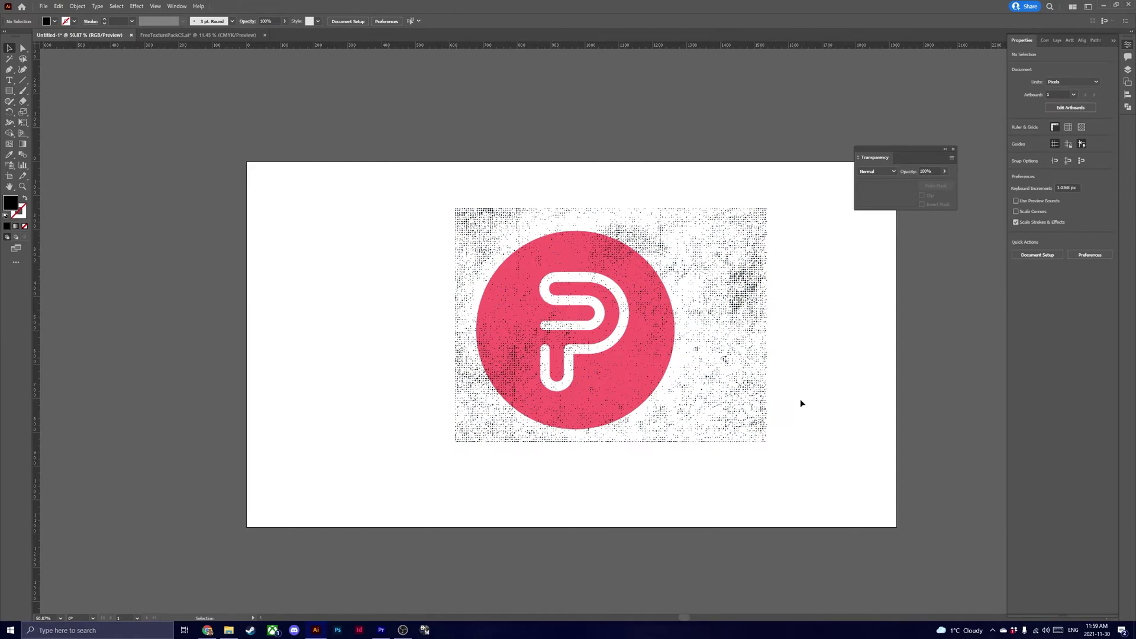
drag(818, 471, 737, 202)
key(Delete)
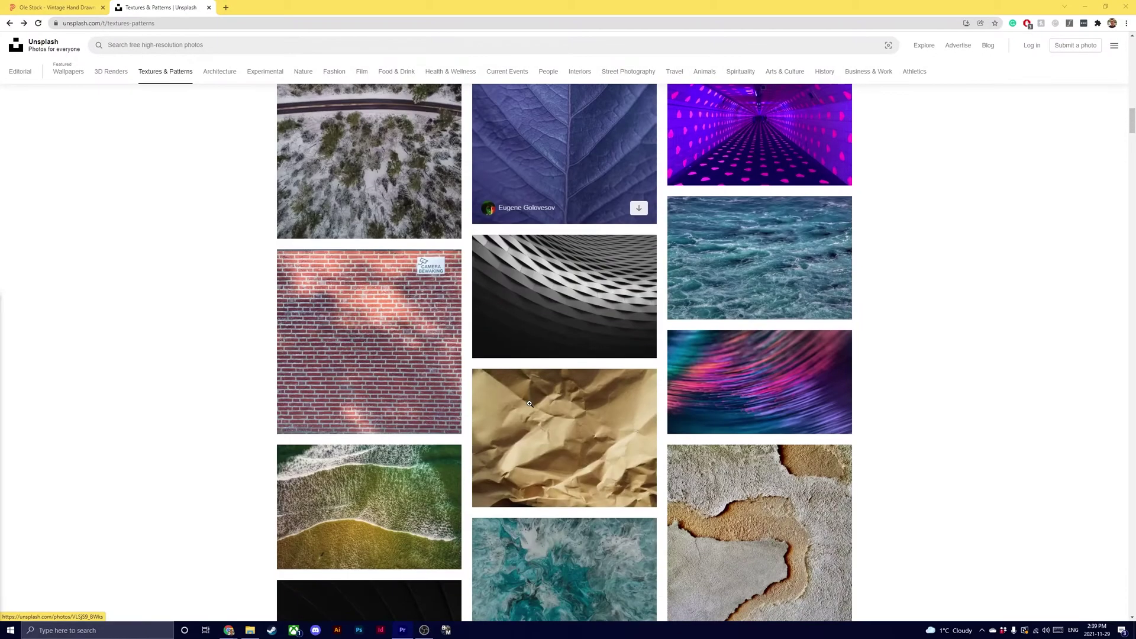
- Browse Unsplash Textures & Patterns and open the dark stone texture photo from related photos
scroll(529, 403, down, 6)
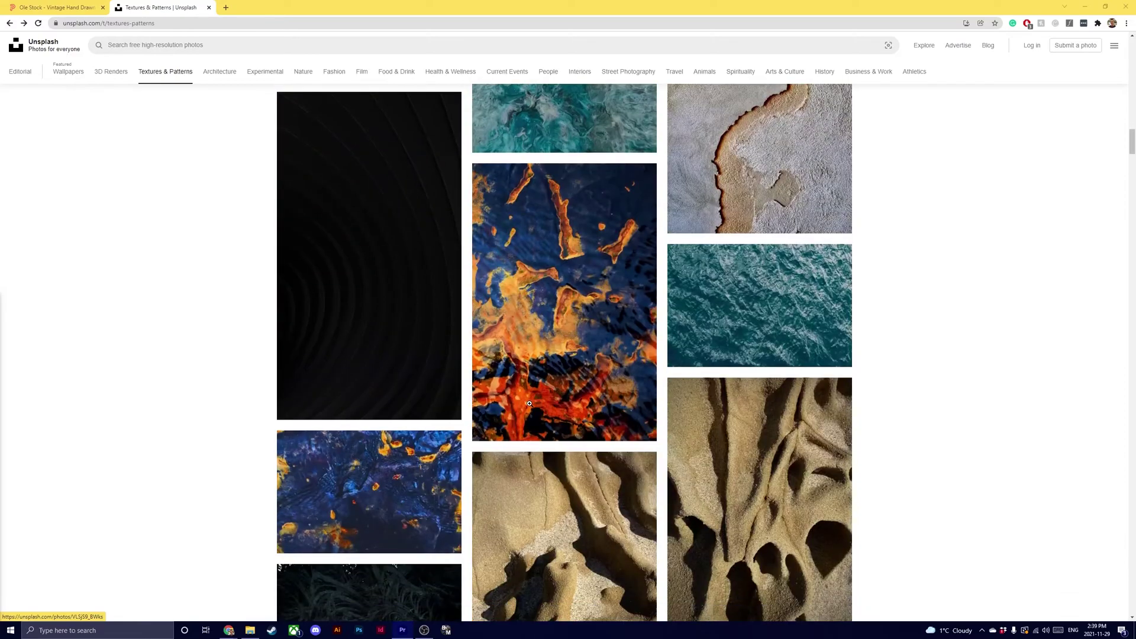
scroll(529, 403, down, 7)
scroll(529, 403, down, 15)
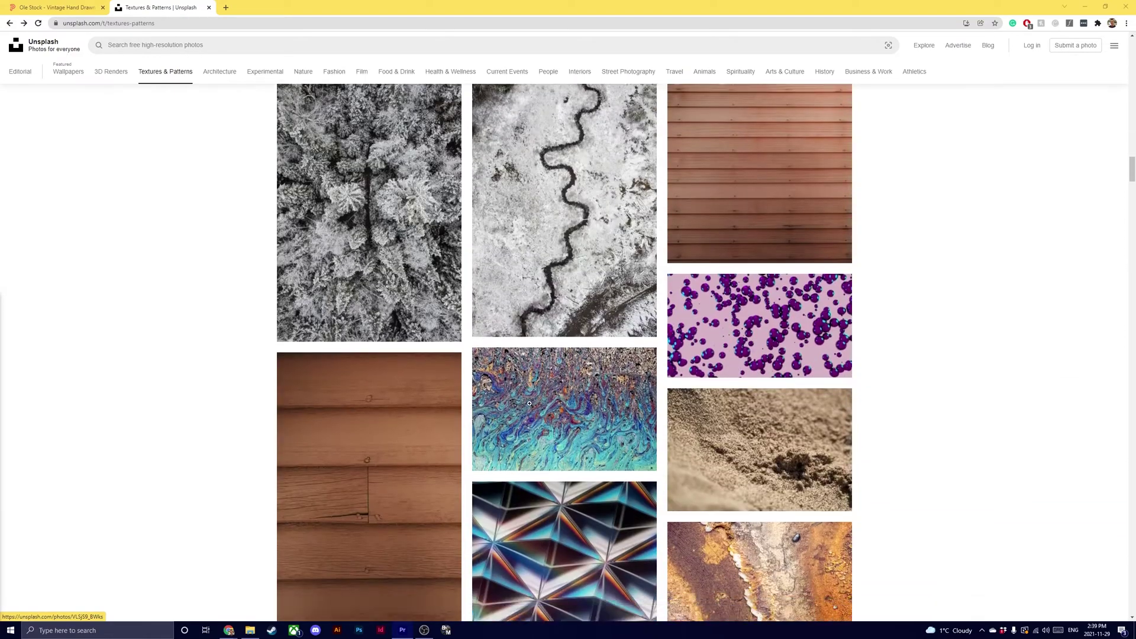
scroll(529, 402, down, 2)
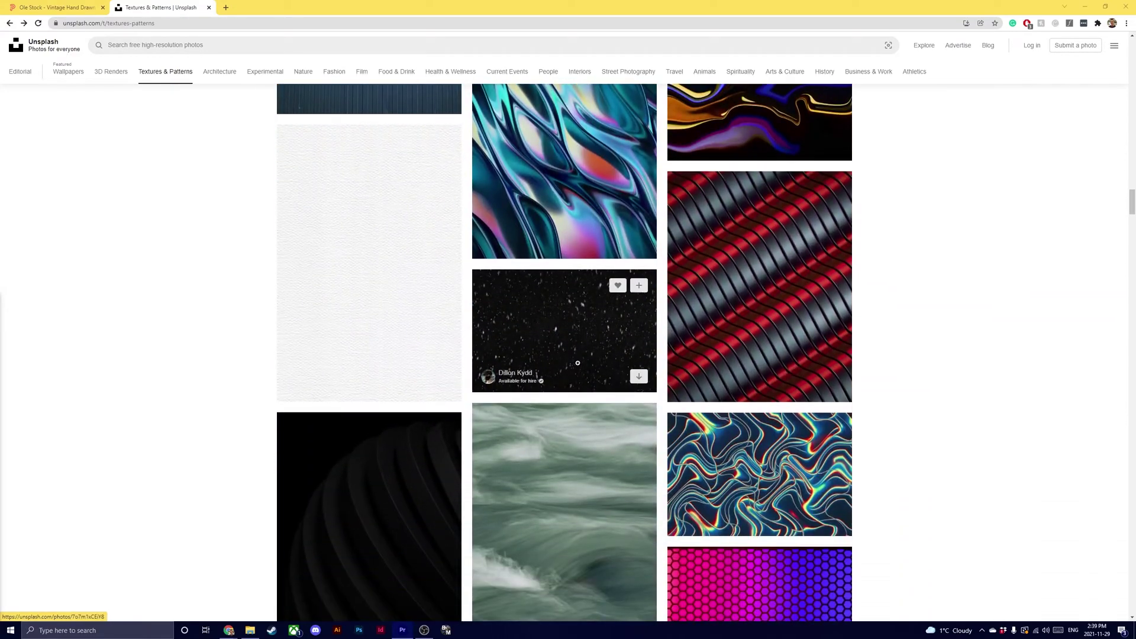
click(636, 357)
scroll(597, 392, down, 14)
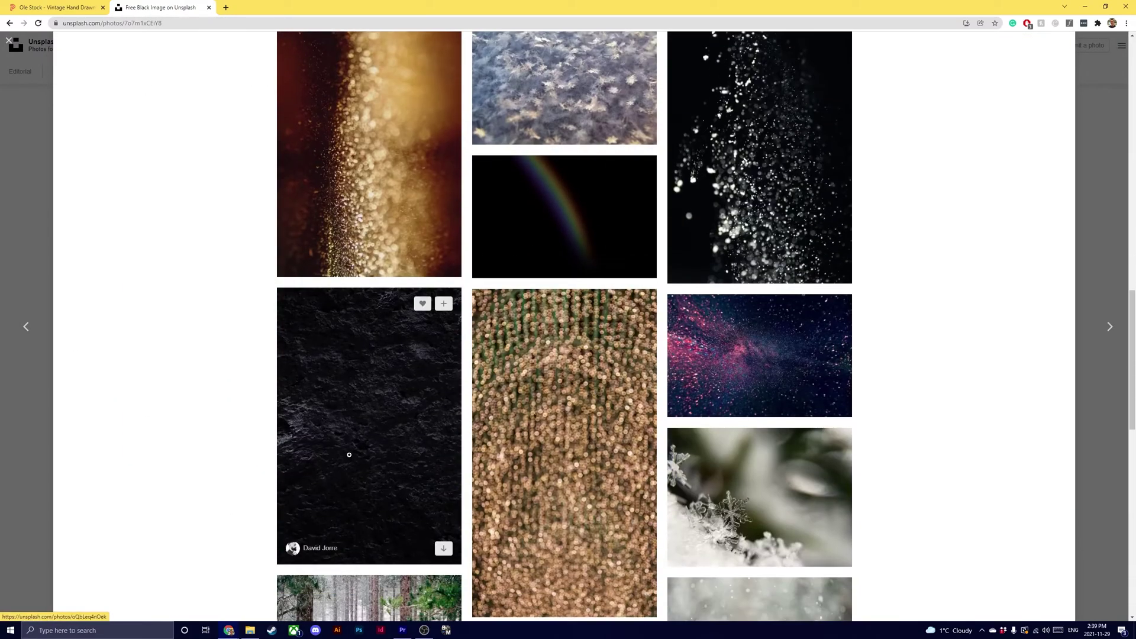
click(349, 455)
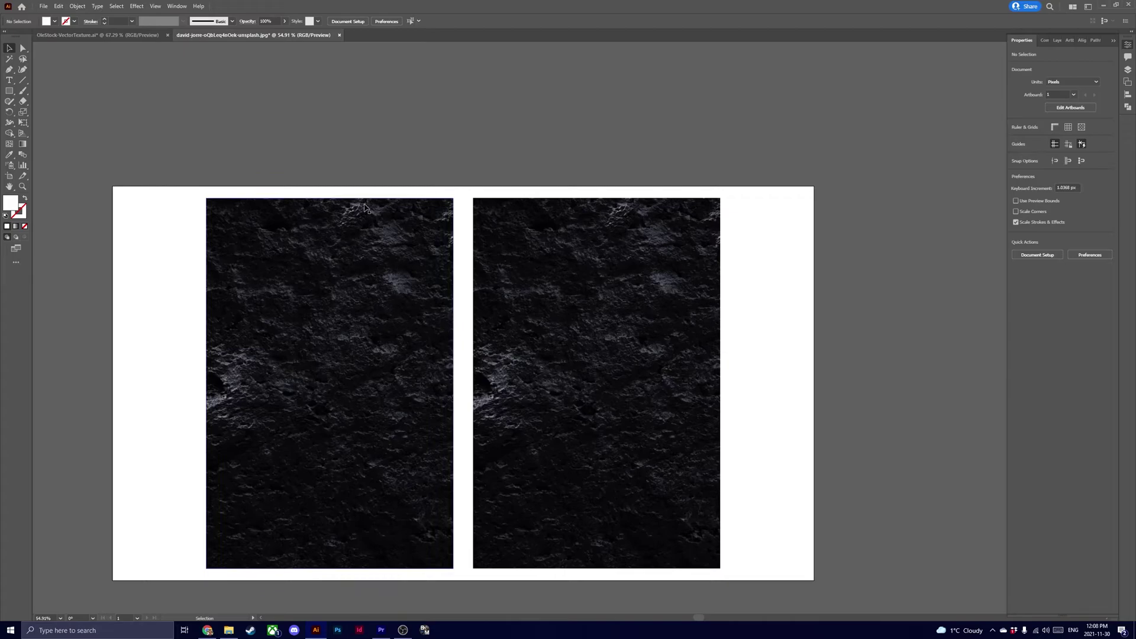
- Trace the left rock image with the Sketched Art preset, with preview on
click(177, 6)
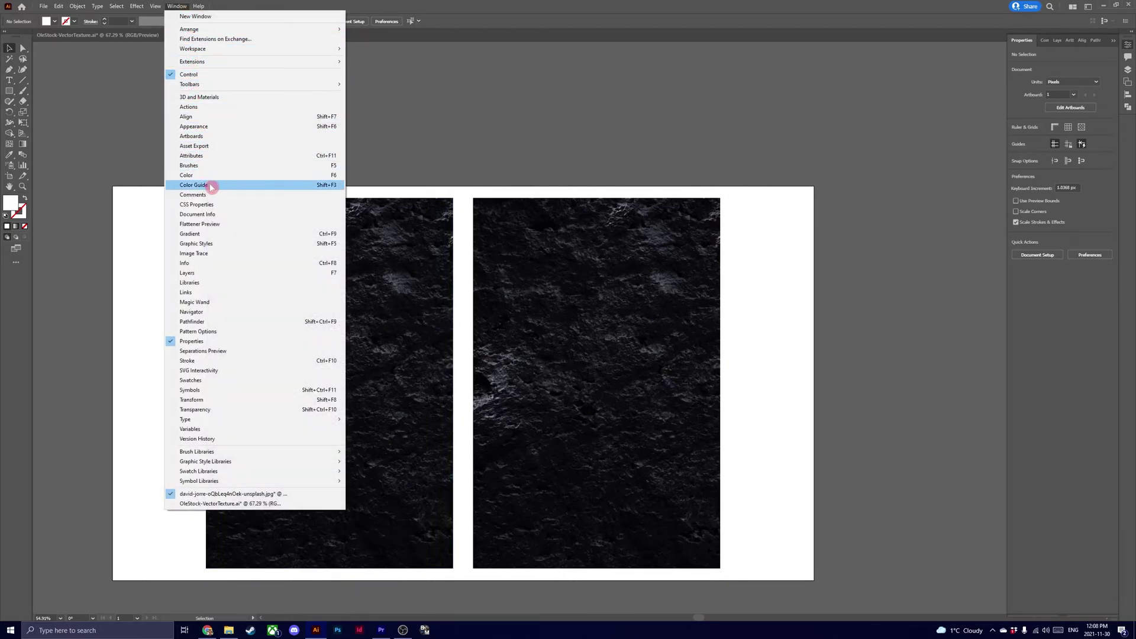
click(235, 254)
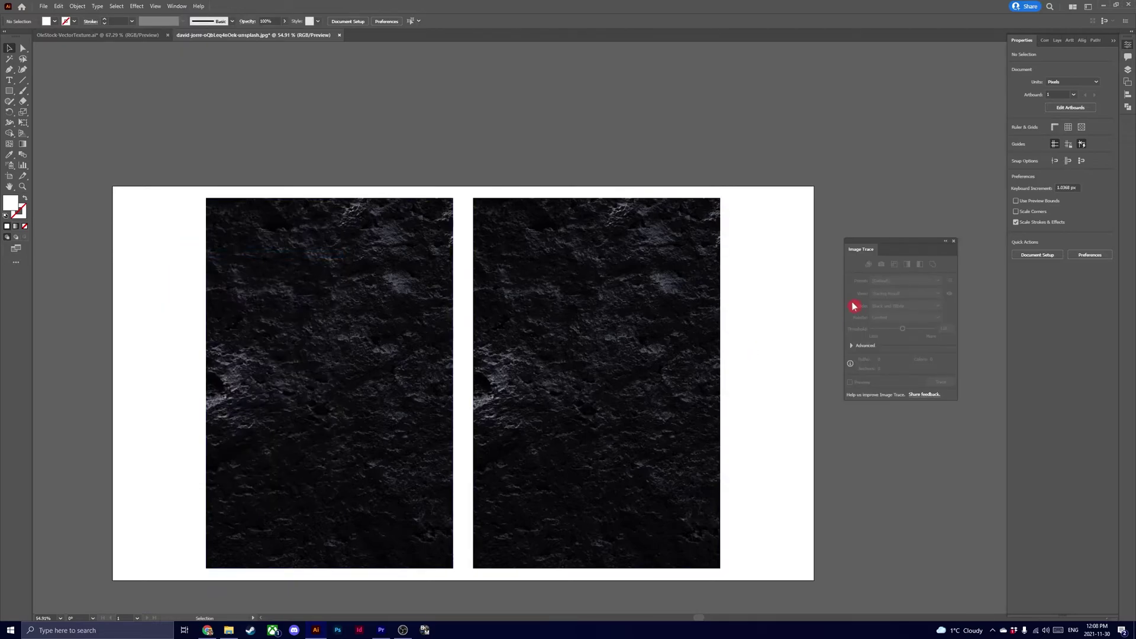
click(399, 355)
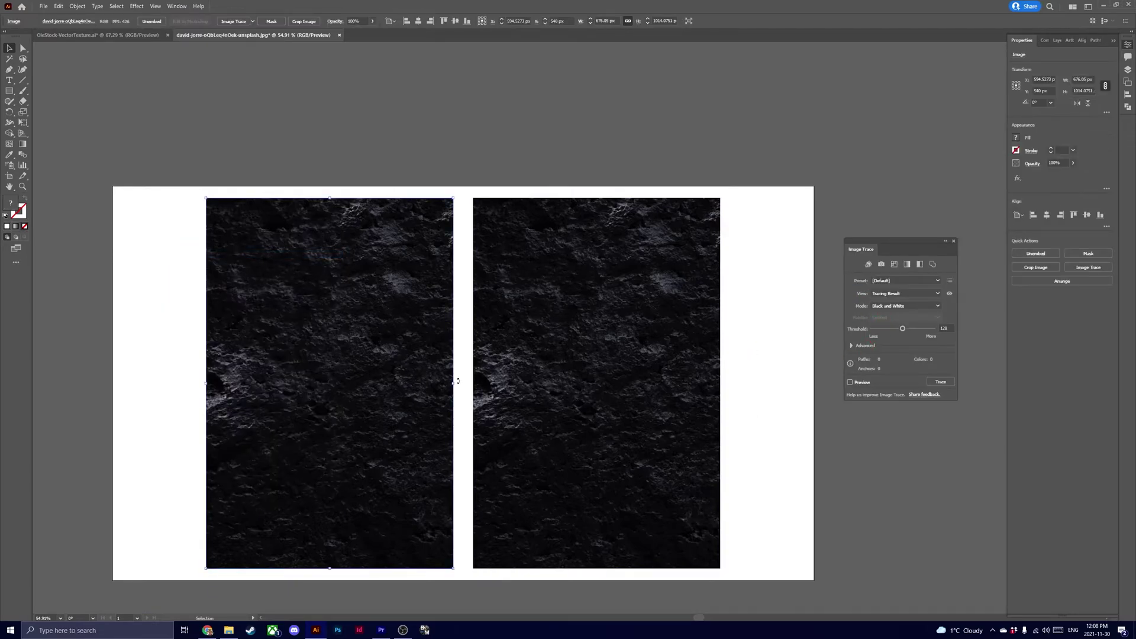
click(937, 281)
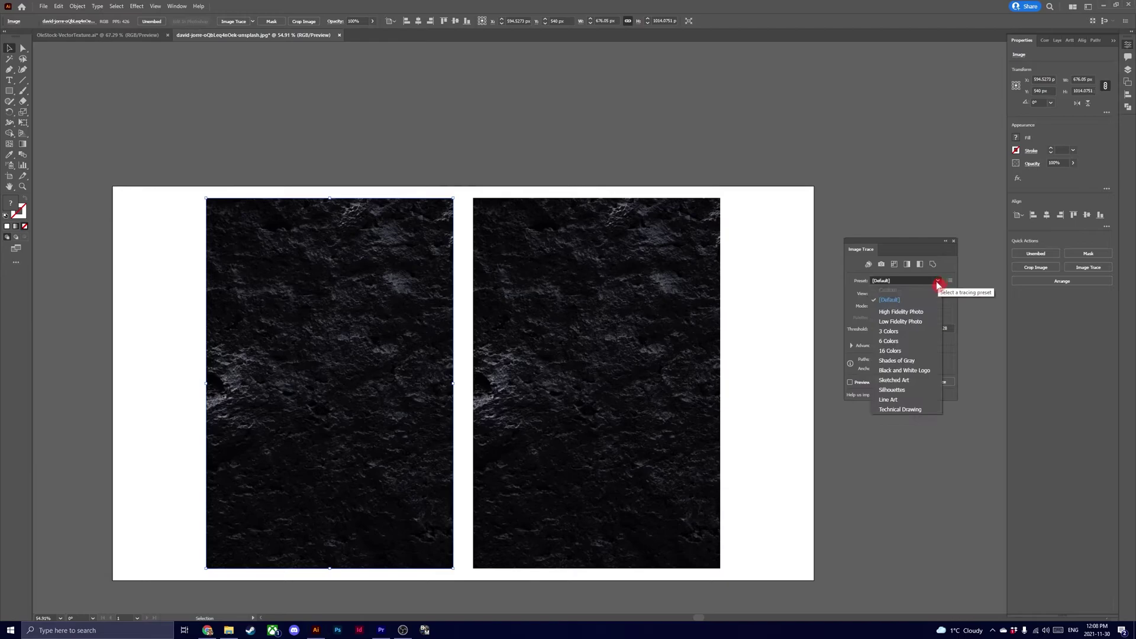
click(919, 383)
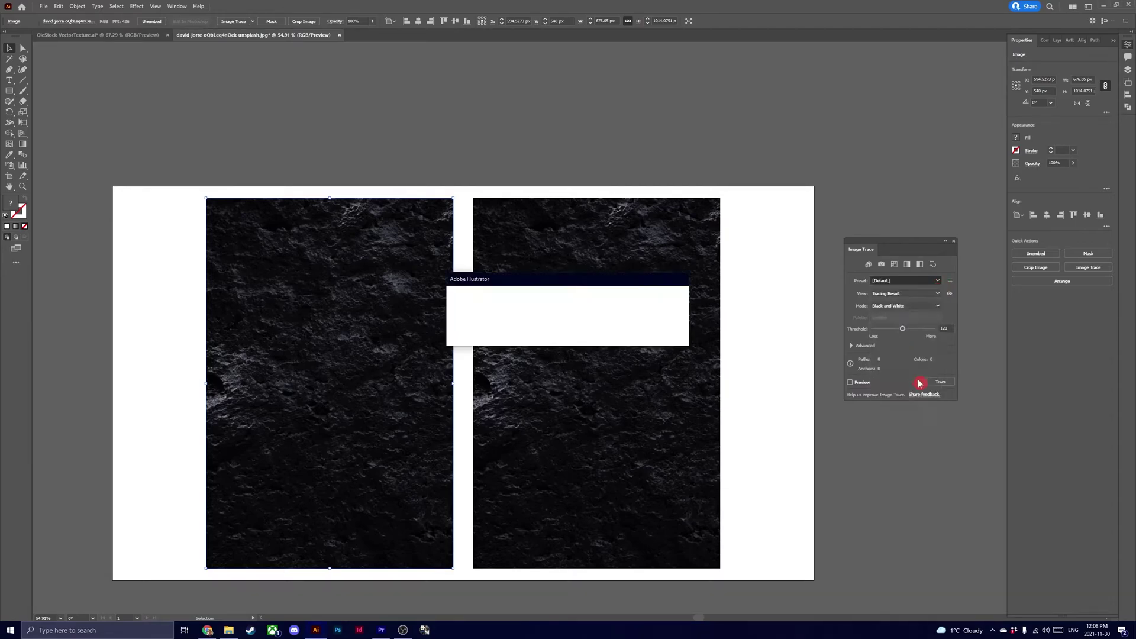
click(623, 329)
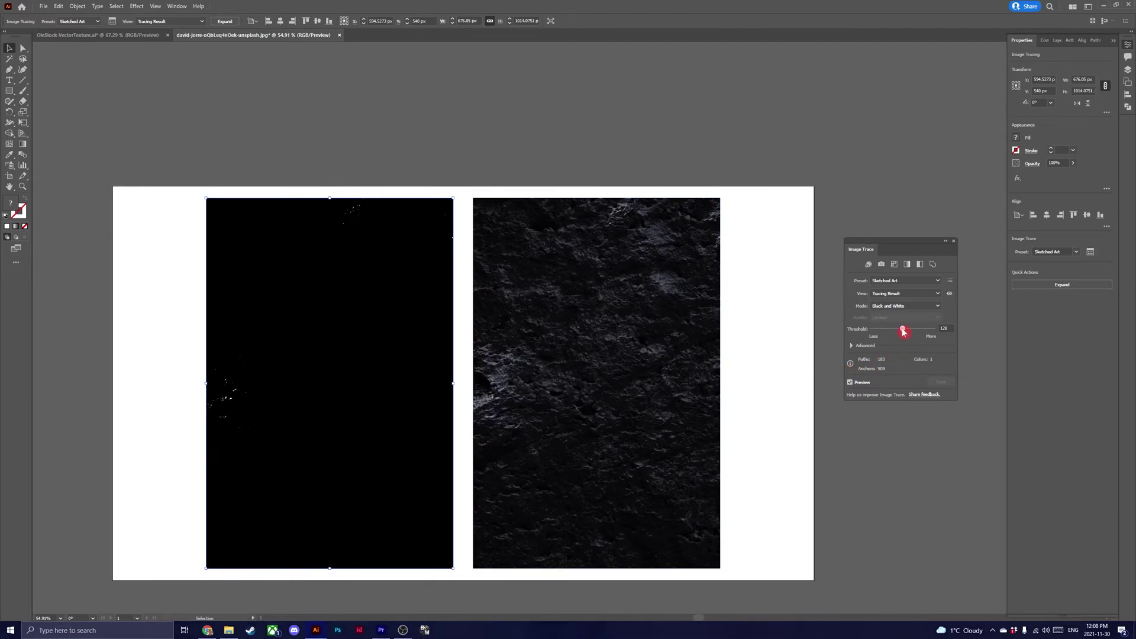
- Set the trace threshold to 5 and expand the left texture into vector specks
drag(903, 331, 875, 332)
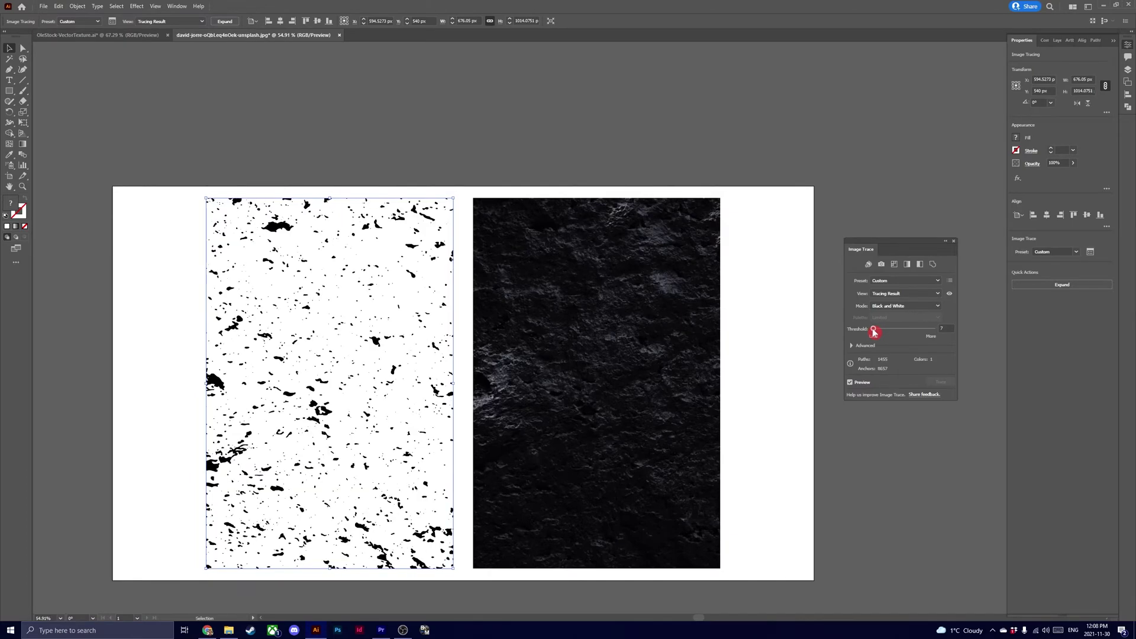
drag(874, 333, 873, 332)
click(1035, 285)
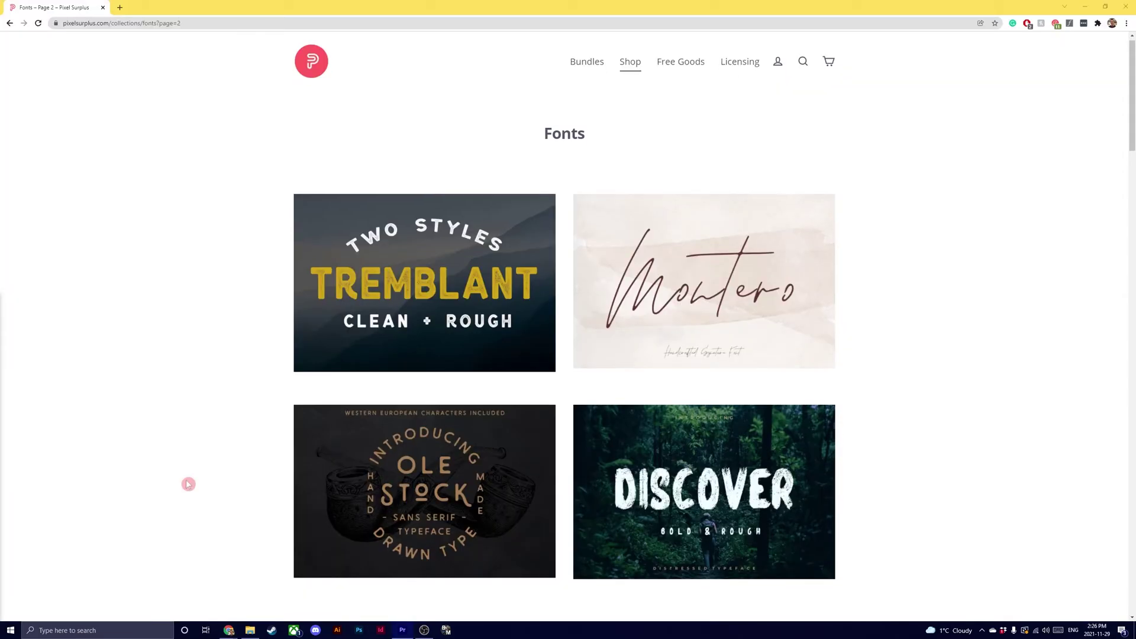
- Open the Ole Stock – Vintage Hand Drawn Font page and view its character set and Ashland Place previews
scroll(223, 476, down, 3)
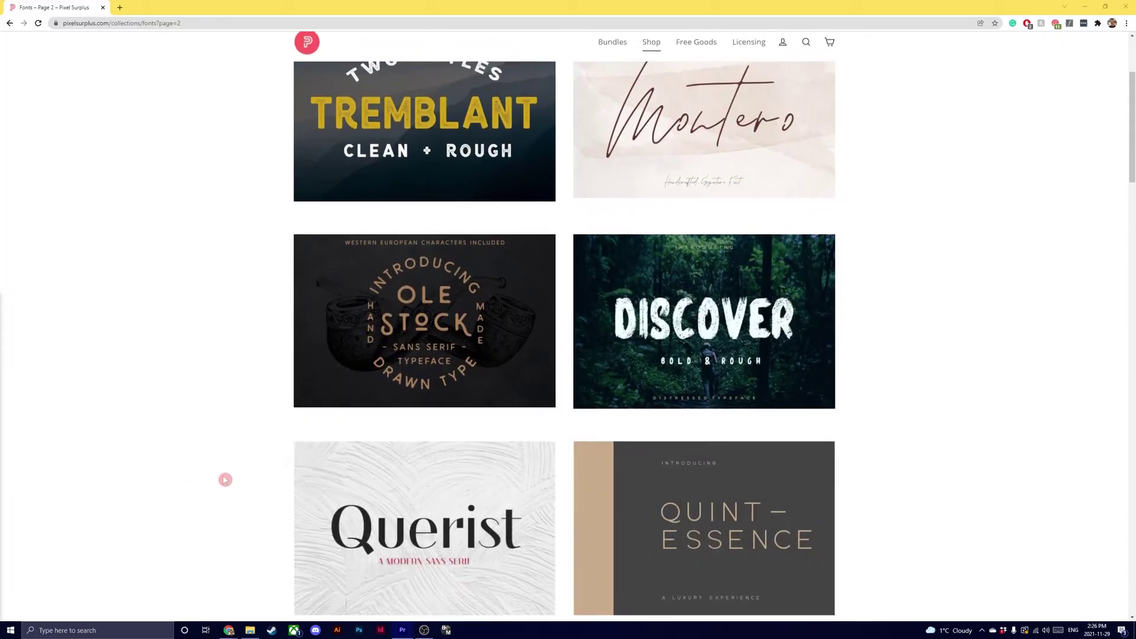
scroll(489, 266, down, 2)
click(489, 201)
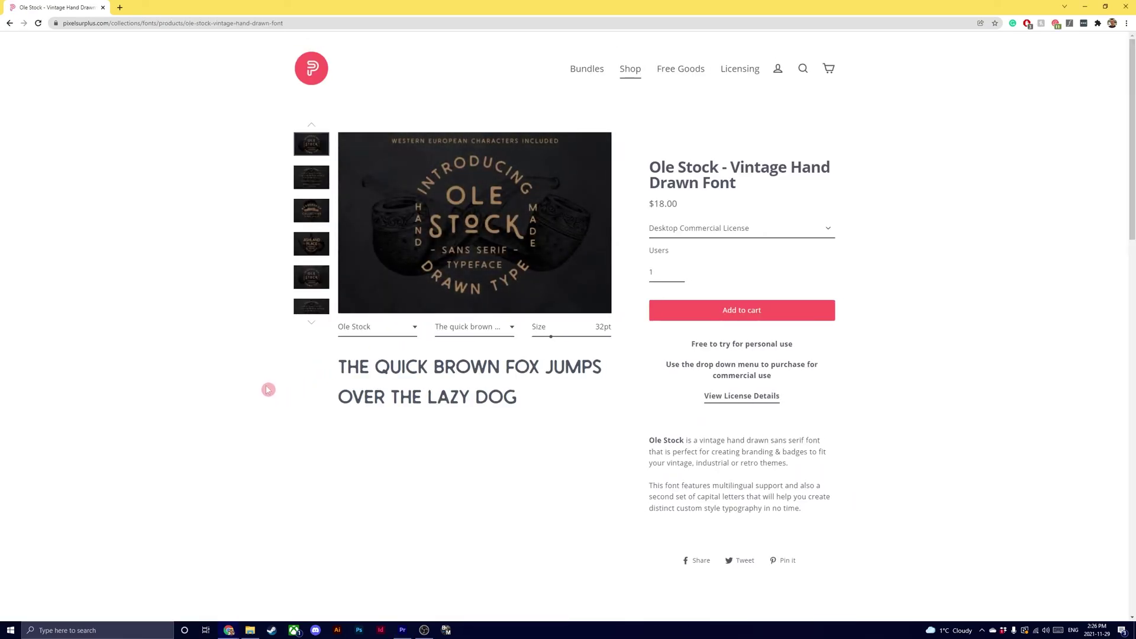
click(314, 195)
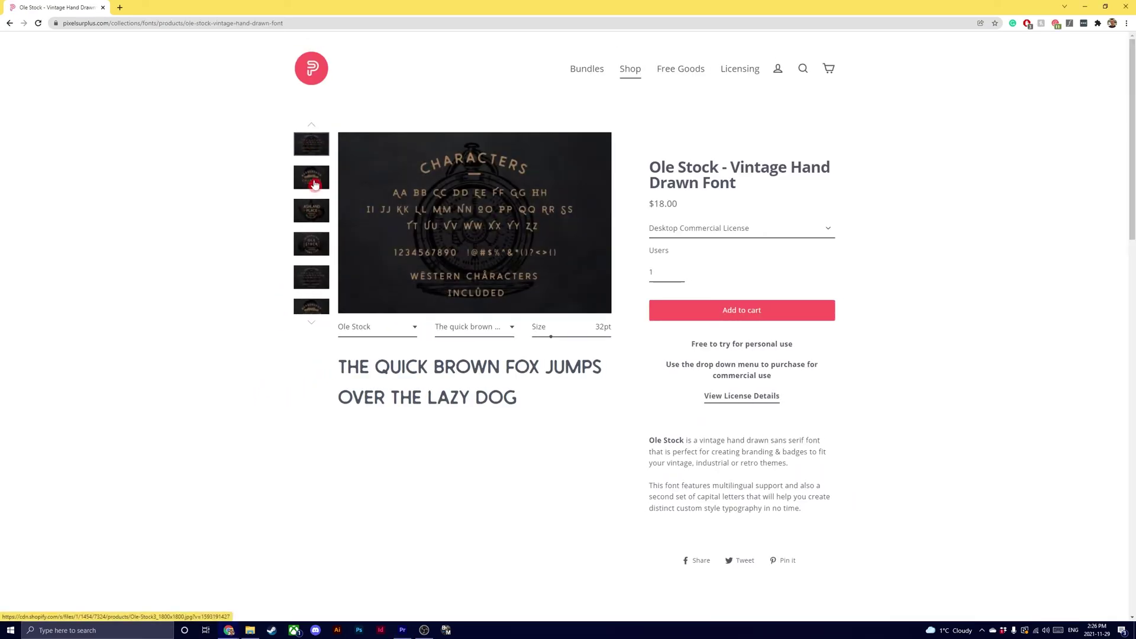
click(314, 192)
click(314, 195)
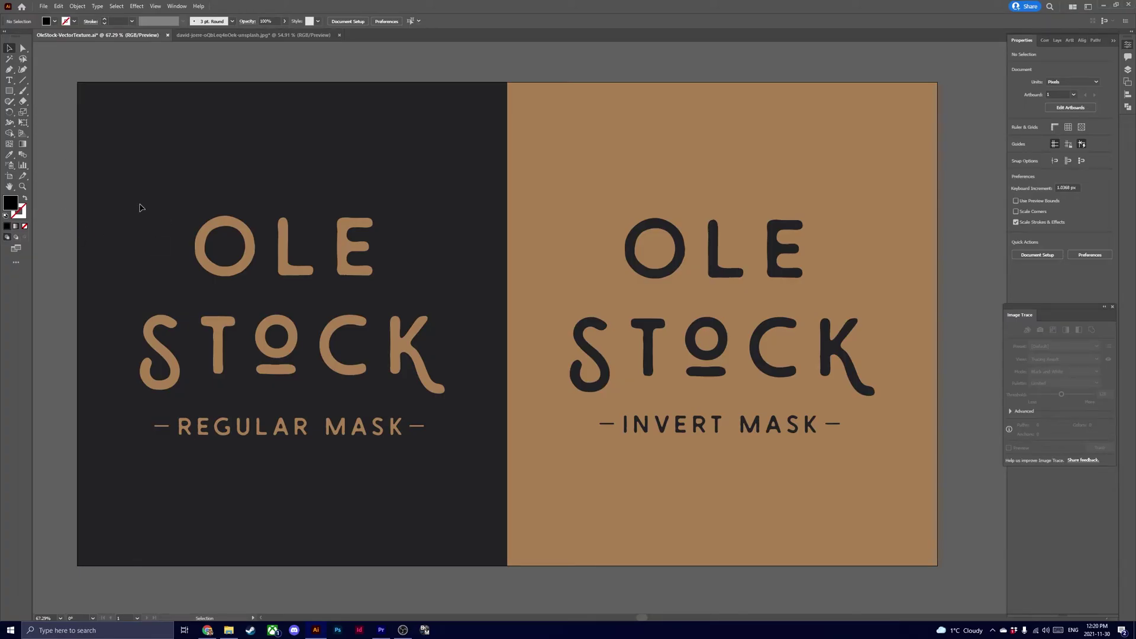
- With nothing selected, open the Transparency panel at 100% opacity beside the OLE STOCK lettering
click(455, 460)
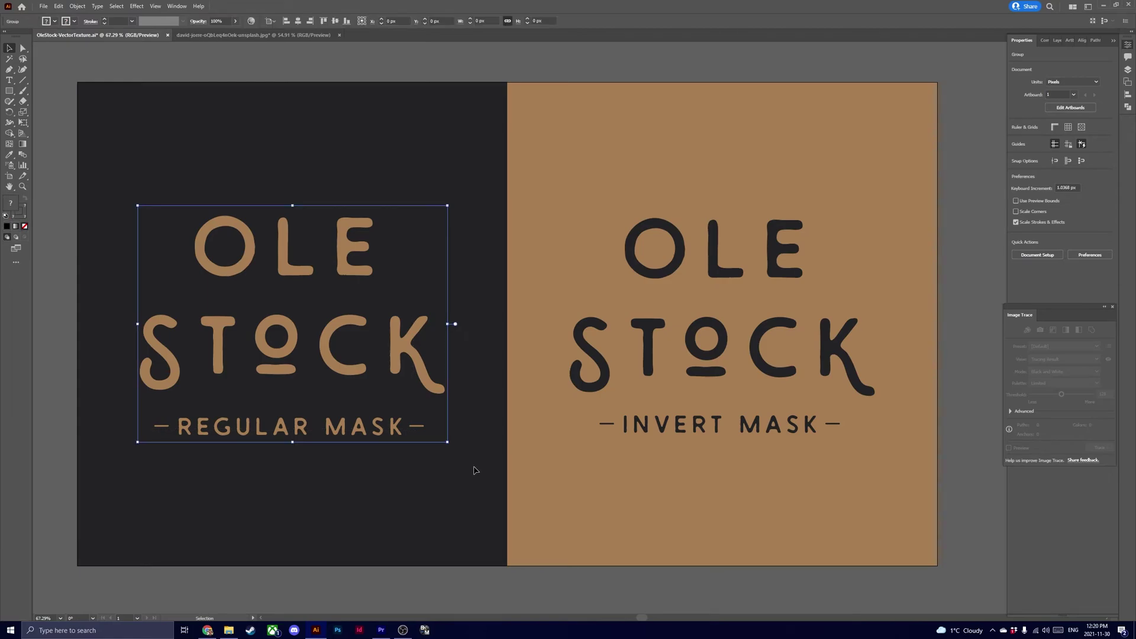
key(ctrl+h)
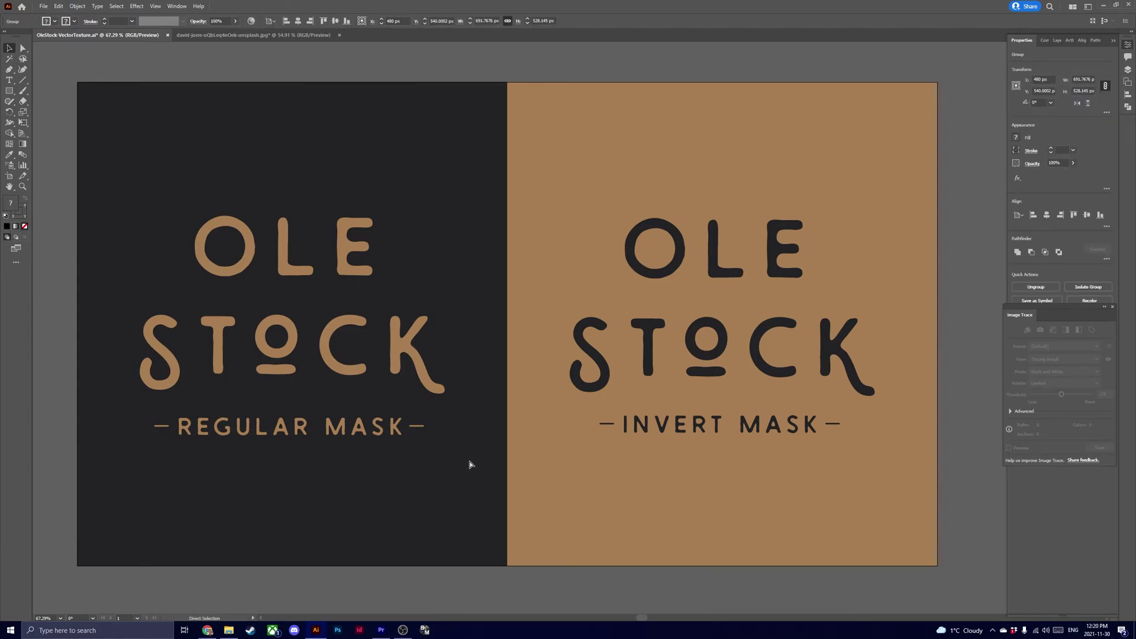
key(v)
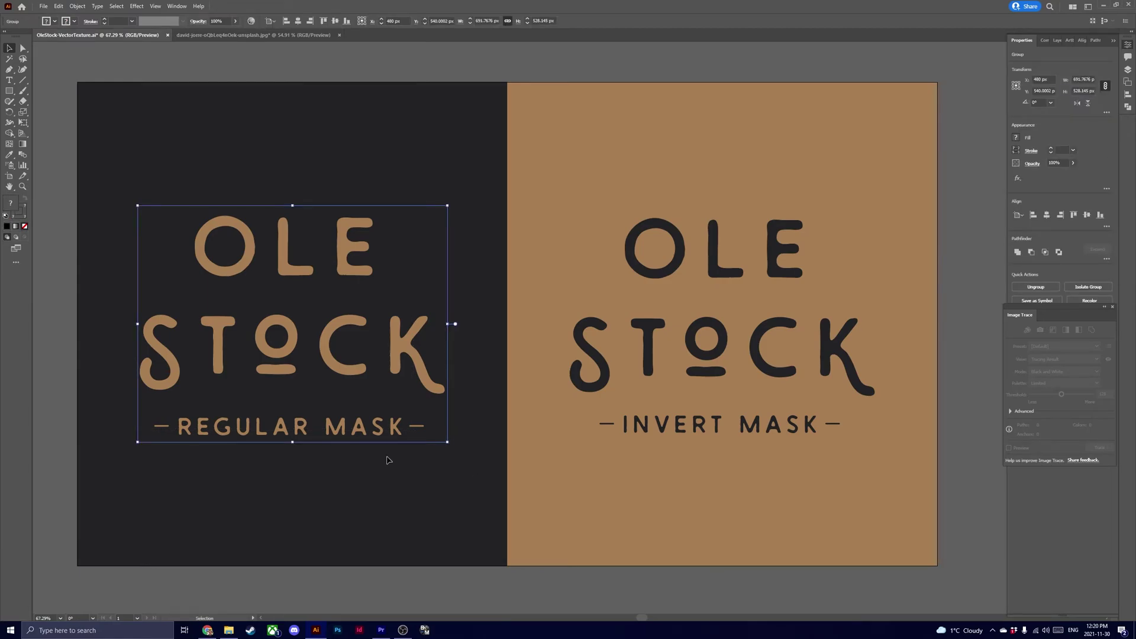
click(109, 307)
click(175, 7)
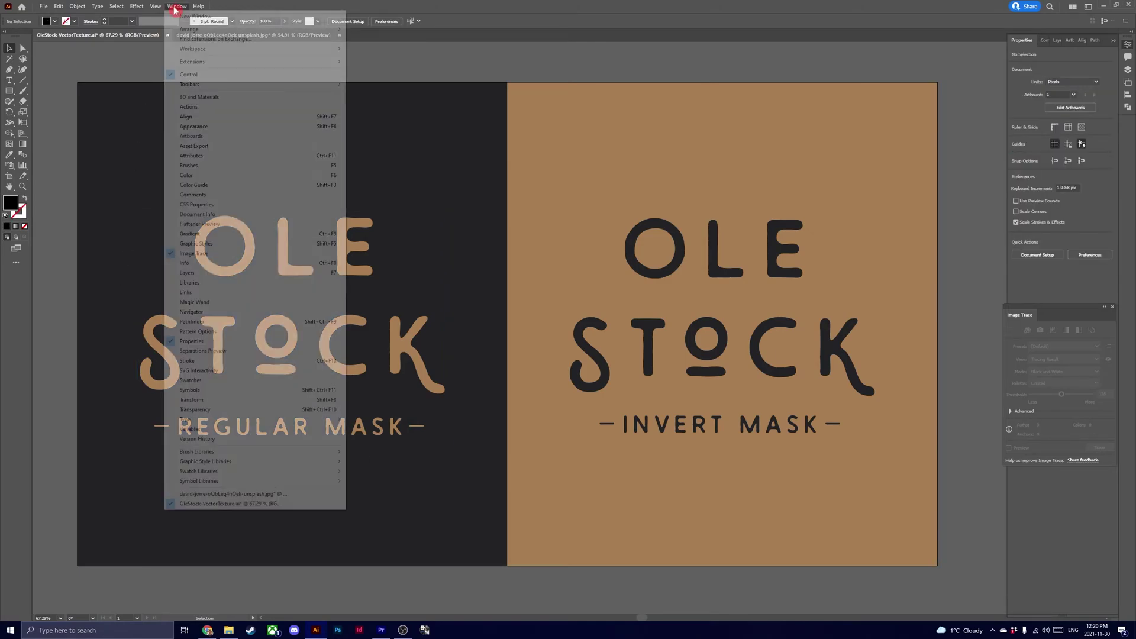
click(241, 409)
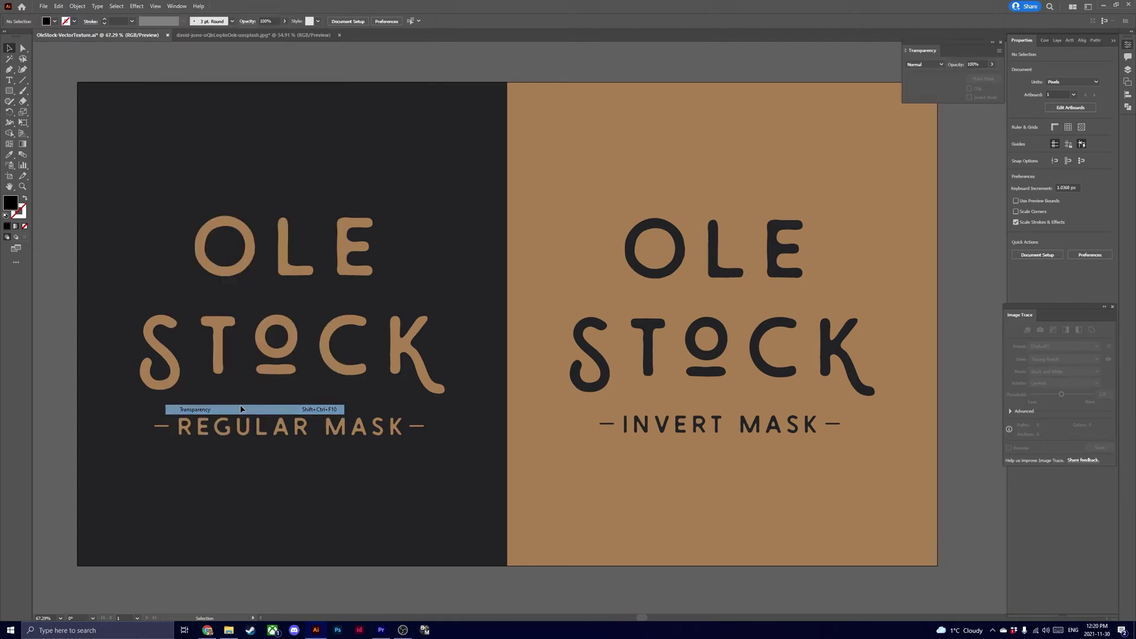
drag(981, 45, 839, 103)
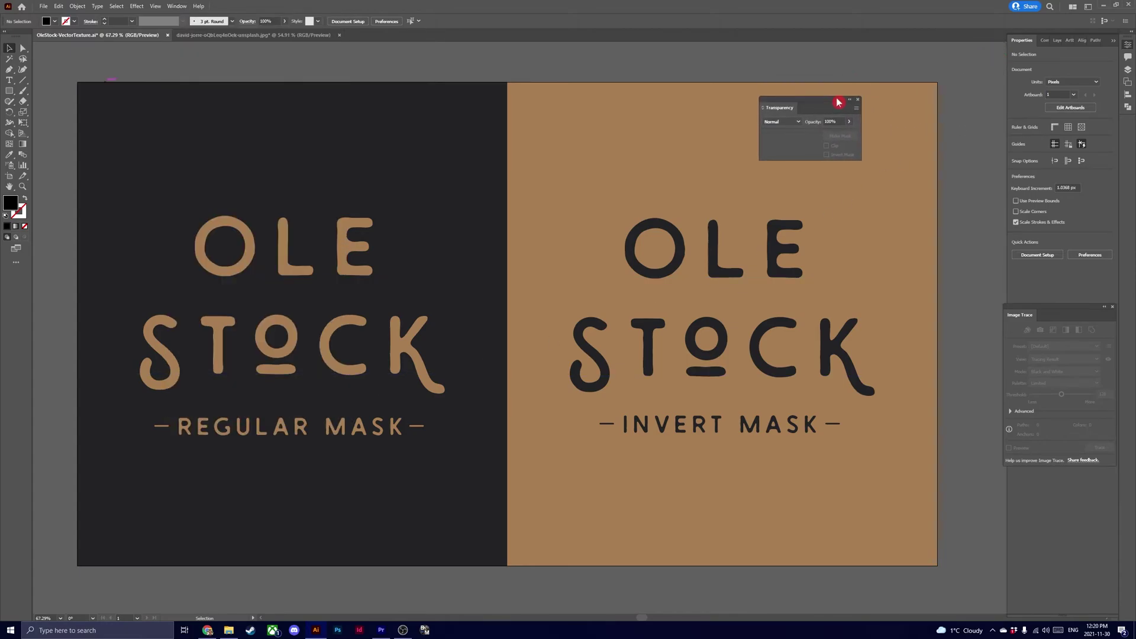
- Select the left REGULAR MASK logo group, add an opacity mask, and nudge it left
click(296, 272)
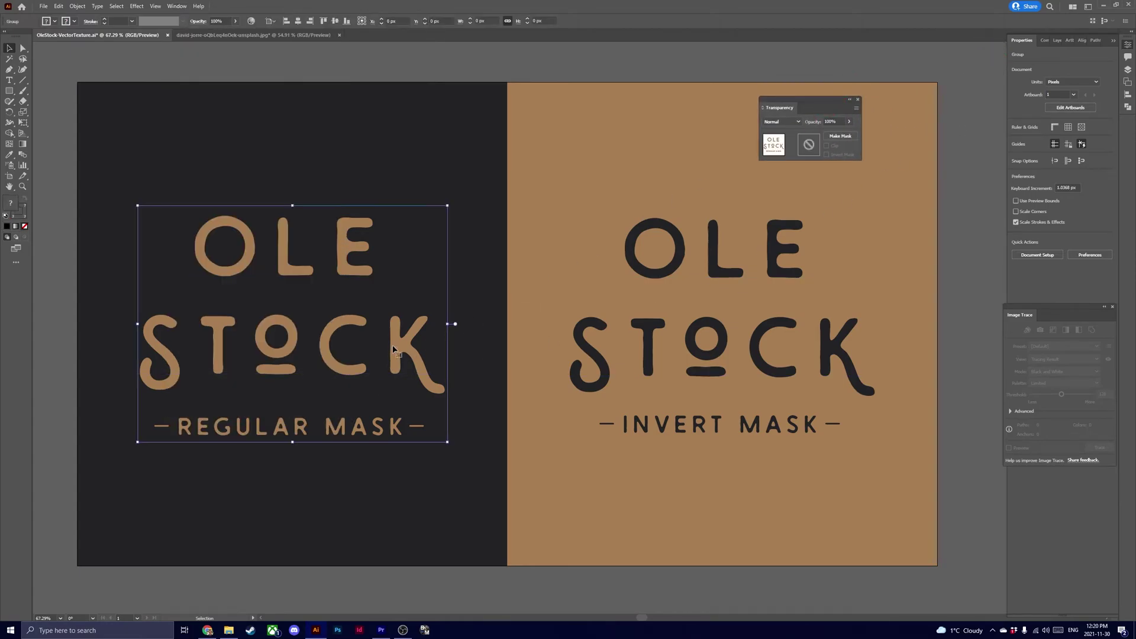
click(846, 139)
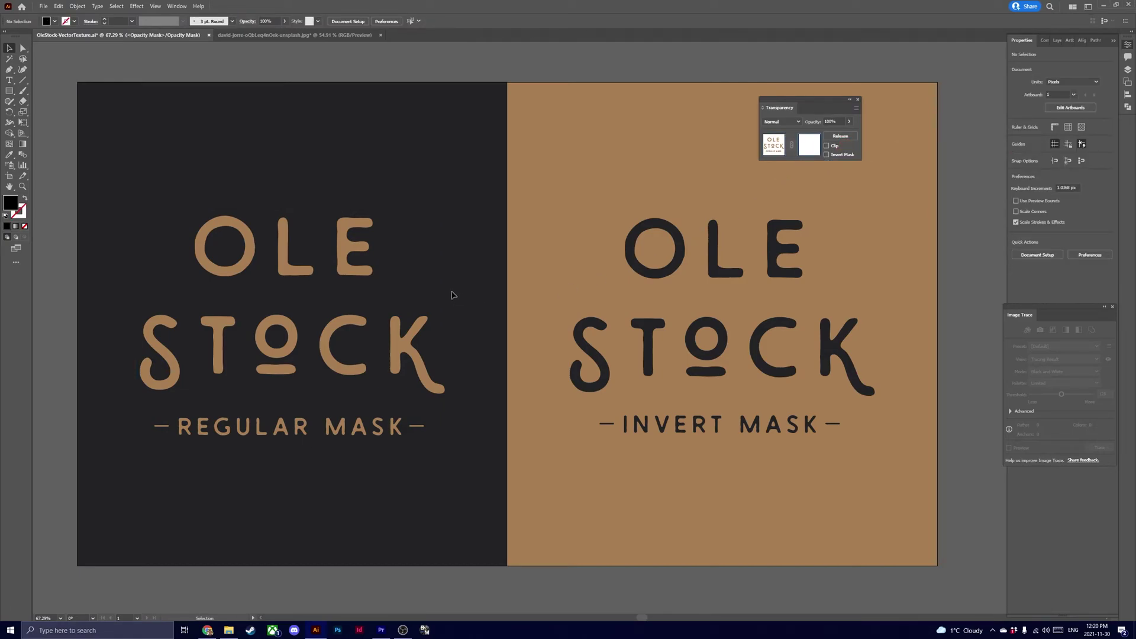
drag(431, 325, 170, 331)
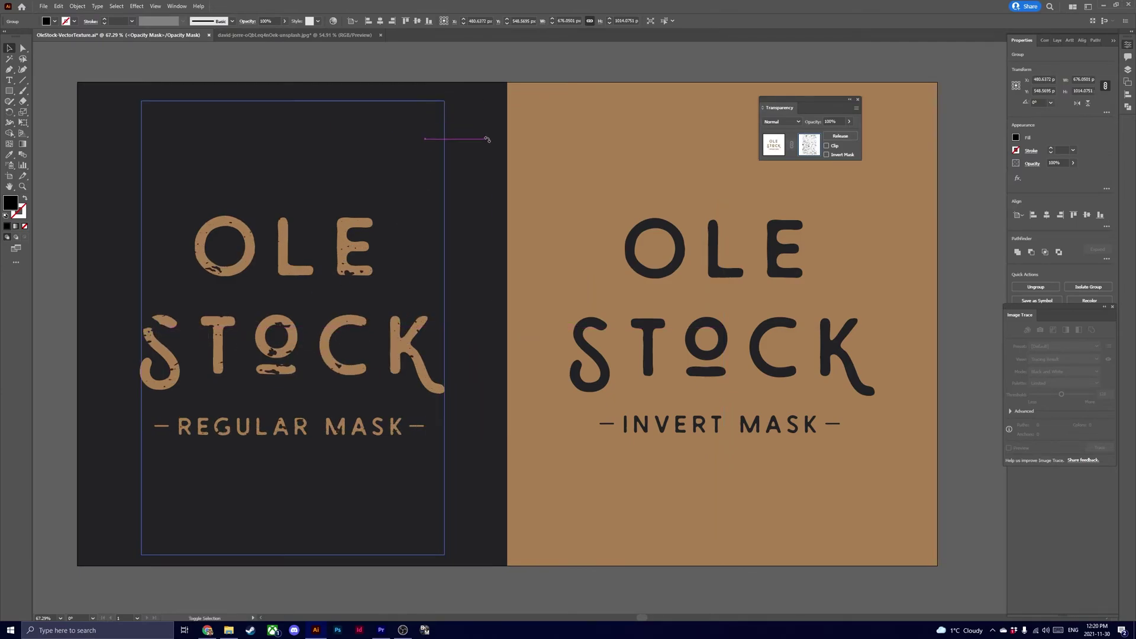
- Rotate the opacity-mask texture a quarter turn and shrink it for finer tan distress
drag(487, 138, 509, 384)
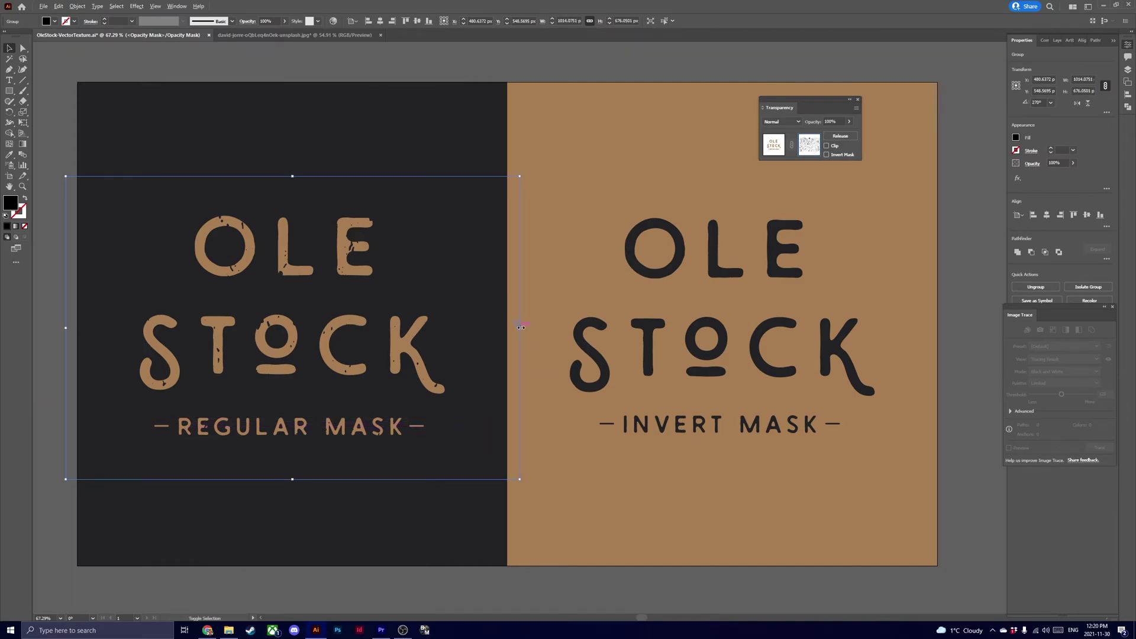
drag(521, 327, 473, 334)
click(433, 69)
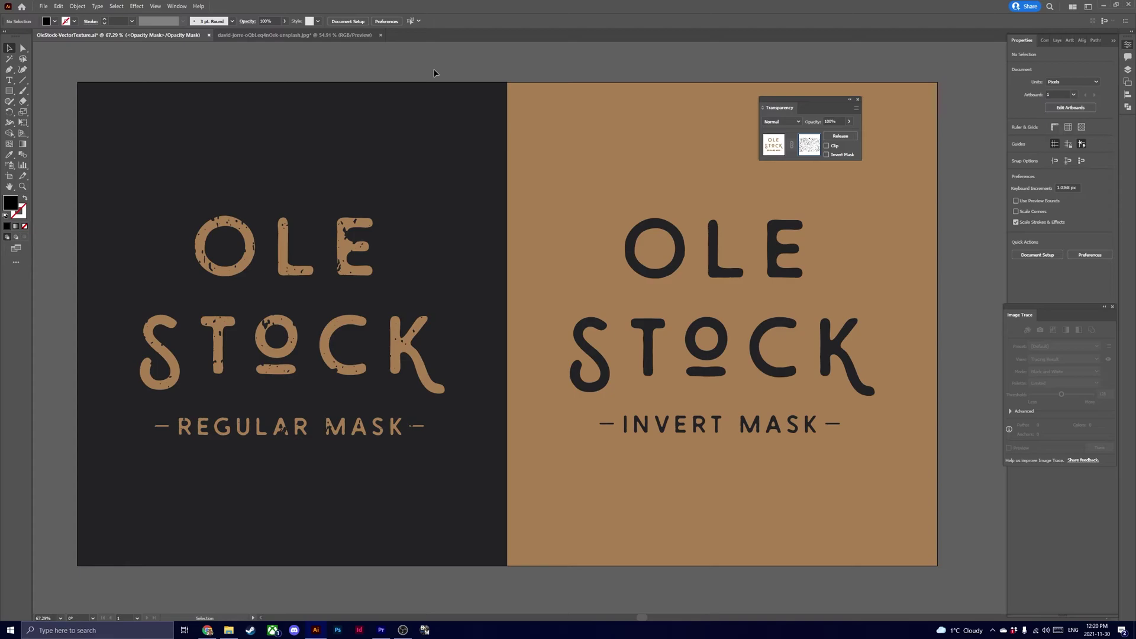
drag(827, 103, 519, 92)
click(307, 36)
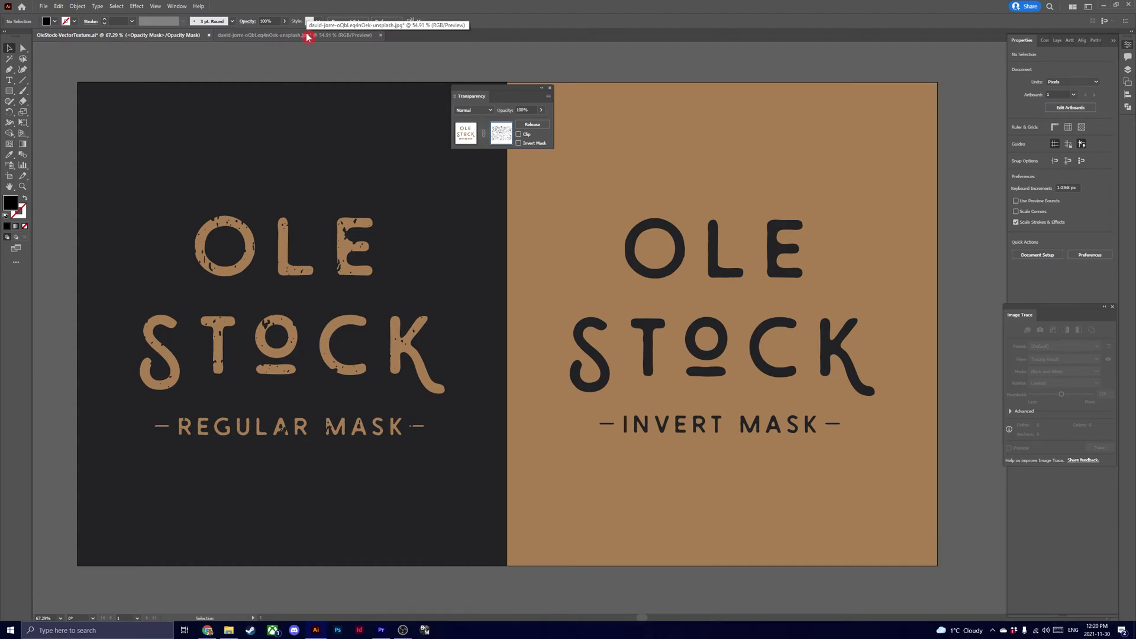
- Trace the dark rock photo with the Sketched Art Image Trace preset
click(307, 37)
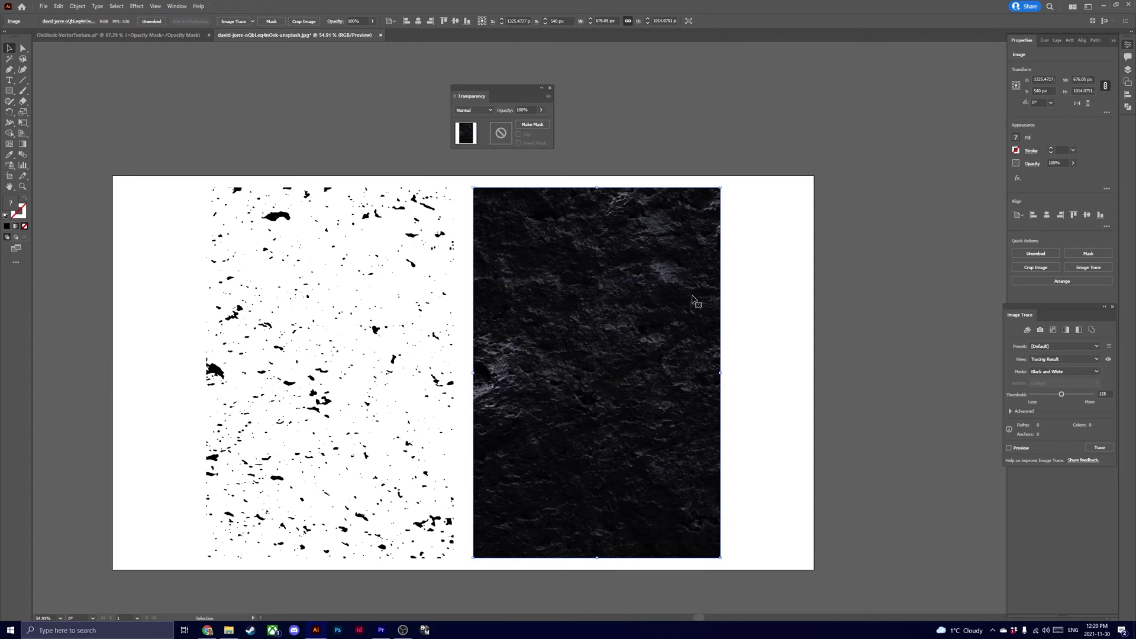
mouse_move(1068, 310)
mouse_down()
mouse_move(956, 287)
mouse_move(877, 219)
mouse_move(880, 183)
mouse_up()
click(912, 221)
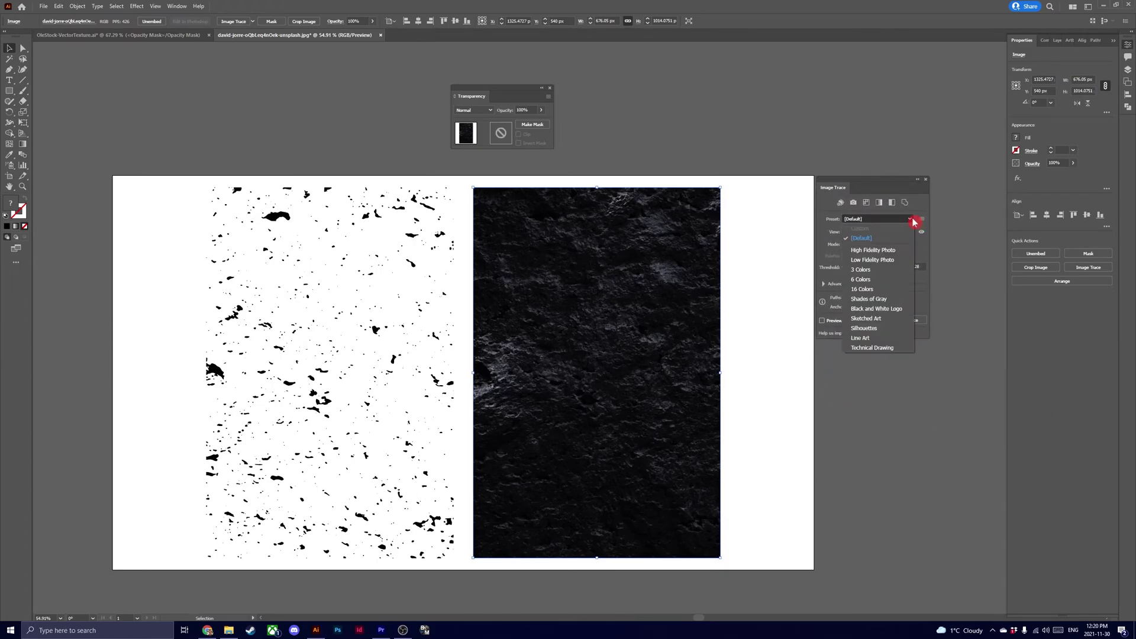
click(900, 322)
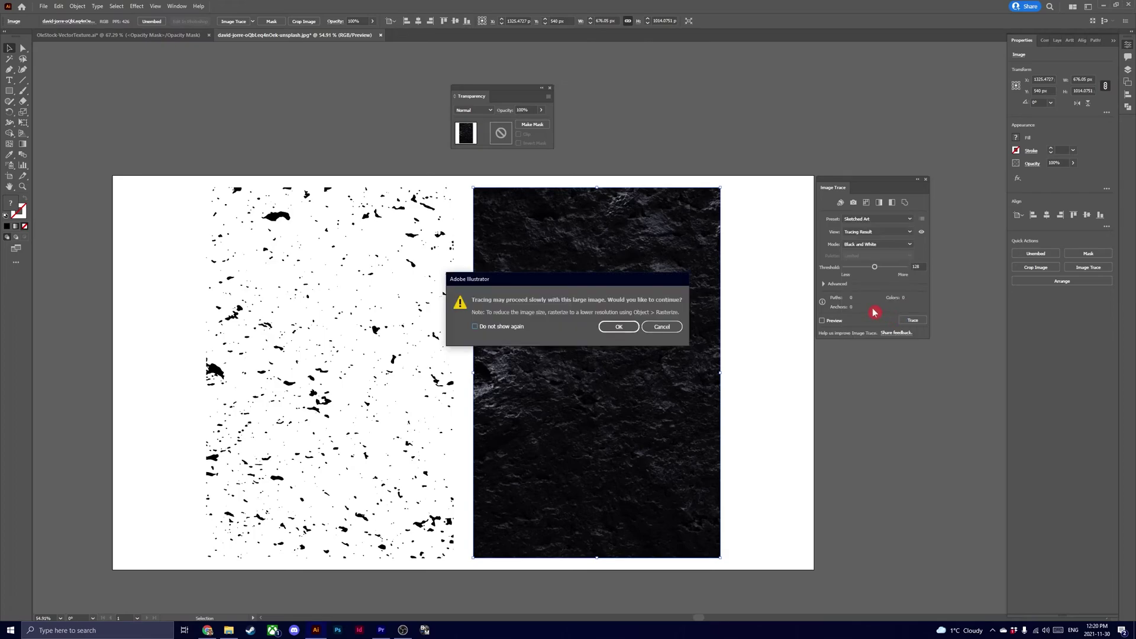
click(619, 327)
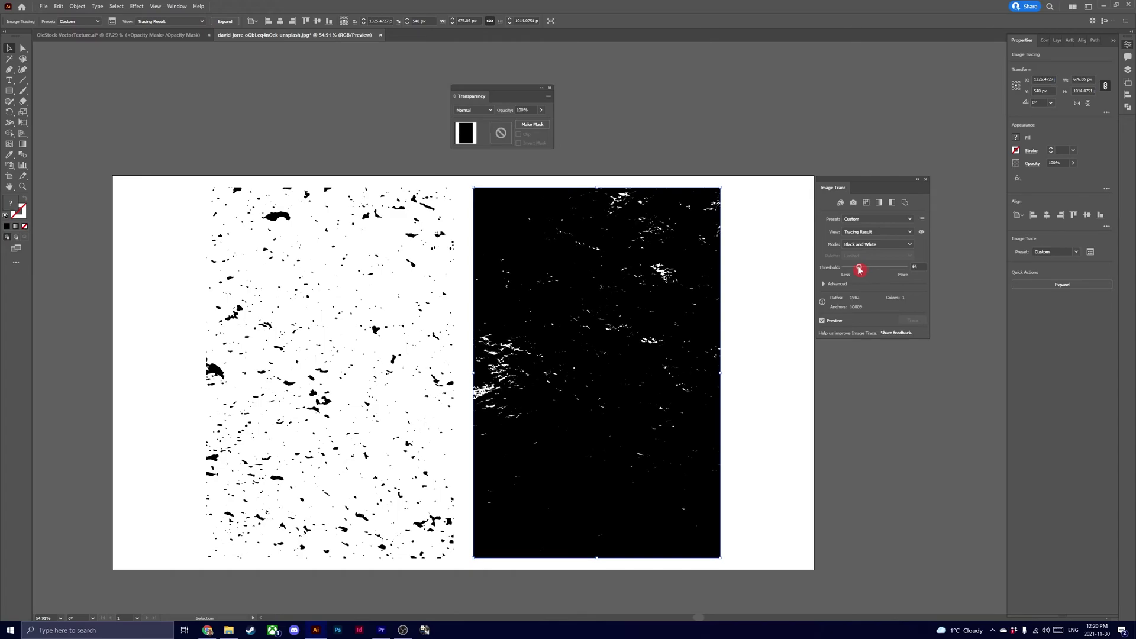
- Adjust the trace threshold and expand the result into vector speckle paths
click(1050, 286)
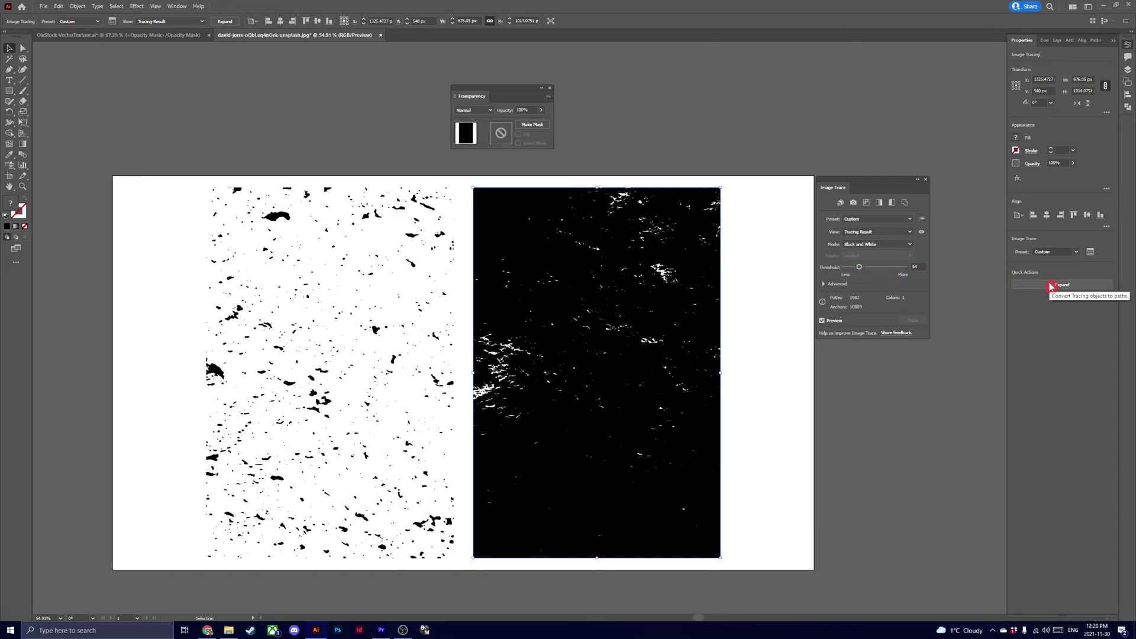
click(1051, 287)
key(a)
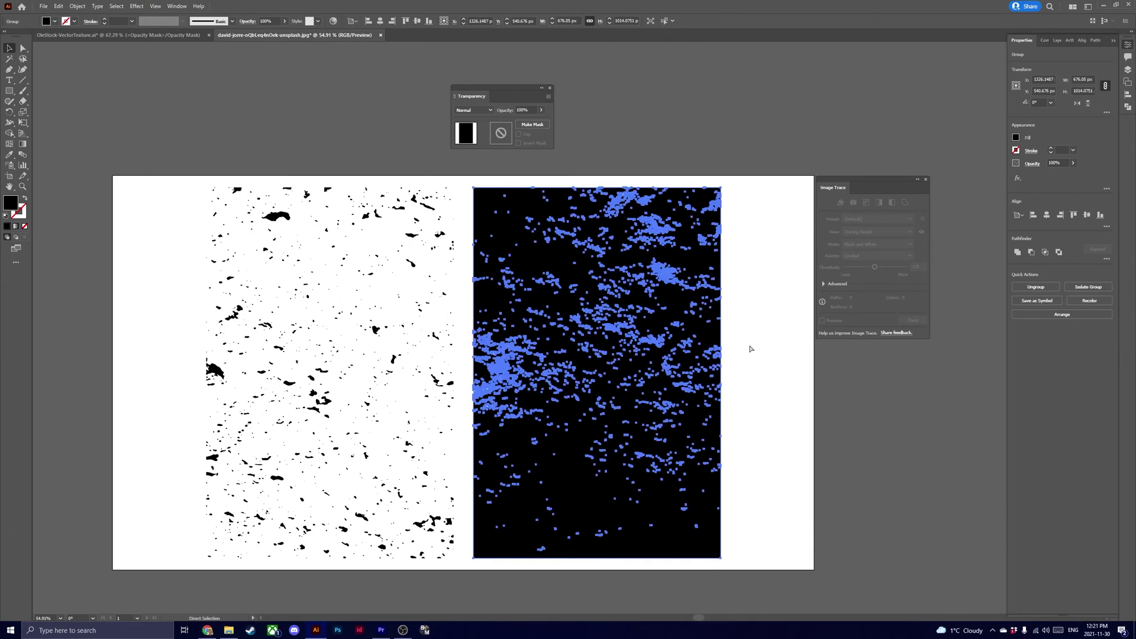
key(v)
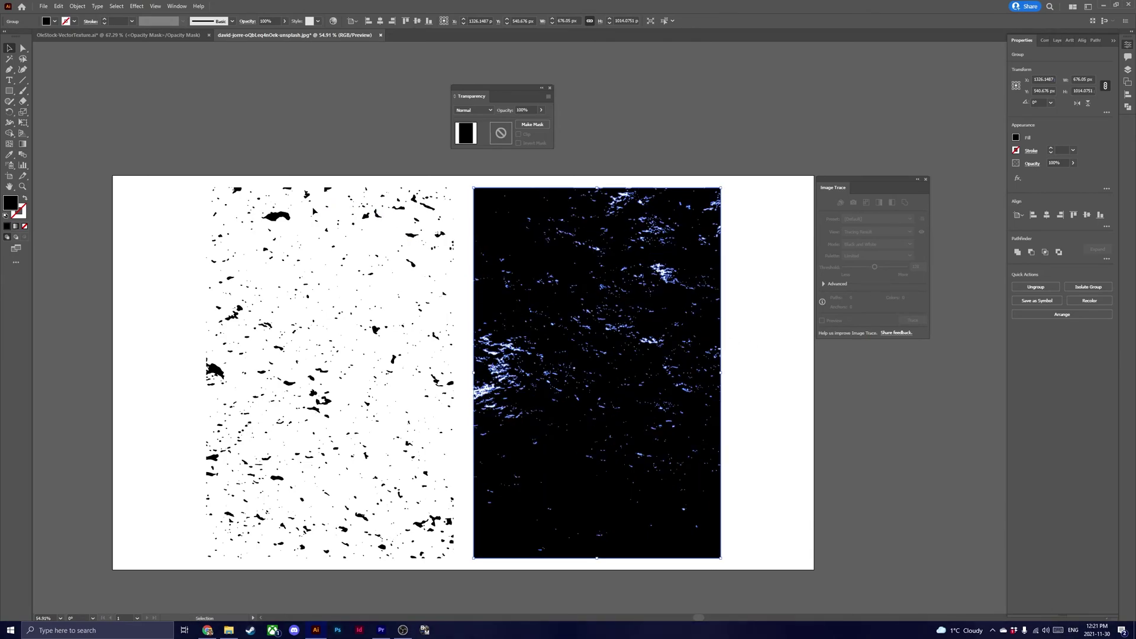
- In the OLE STOCK file, make an opacity mask on the INVERT MASK lettering group
click(159, 37)
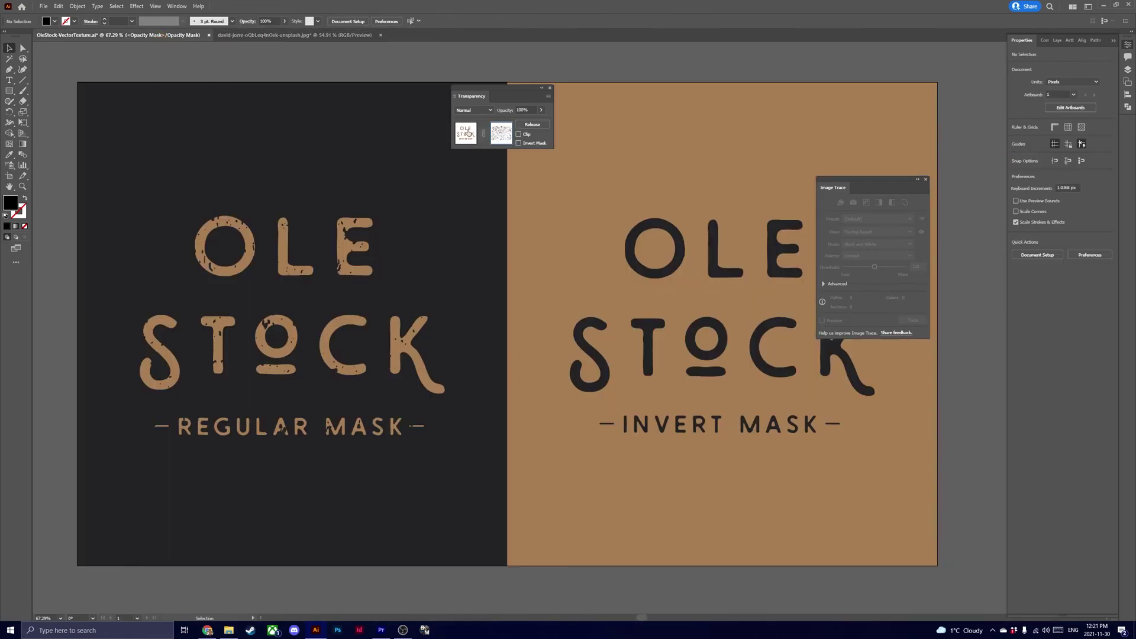
click(466, 132)
click(647, 256)
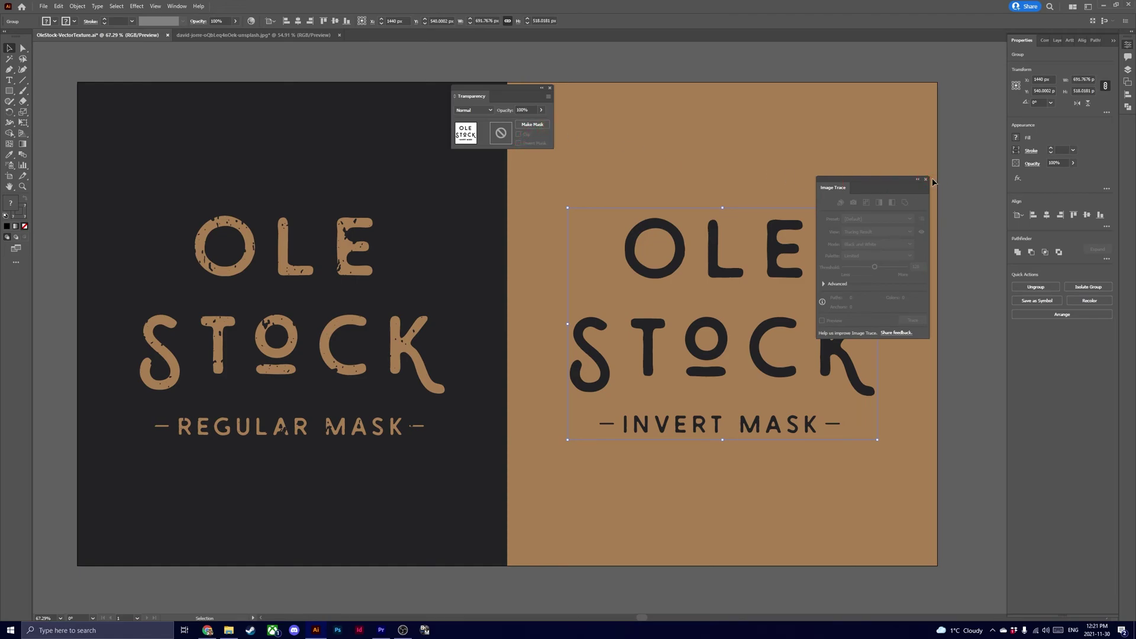
drag(906, 182, 988, 71)
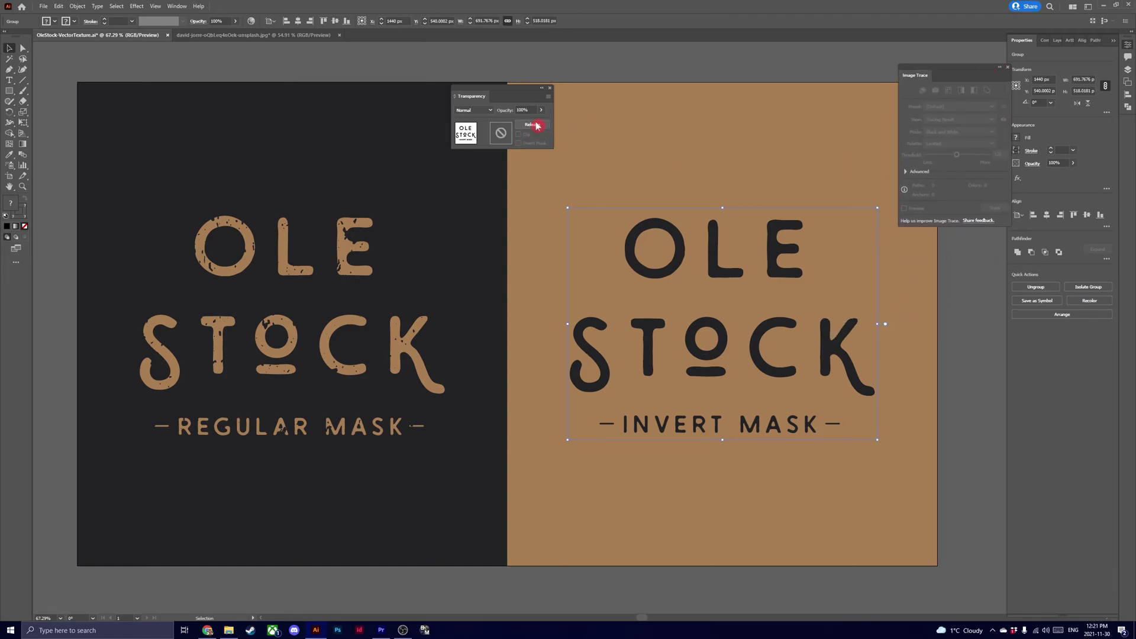
click(536, 126)
- Paste the traced texture into the mask and enable Clip and Invert Mask. Rotate it 90° and scale it across the lettering
key(ctrl+v)
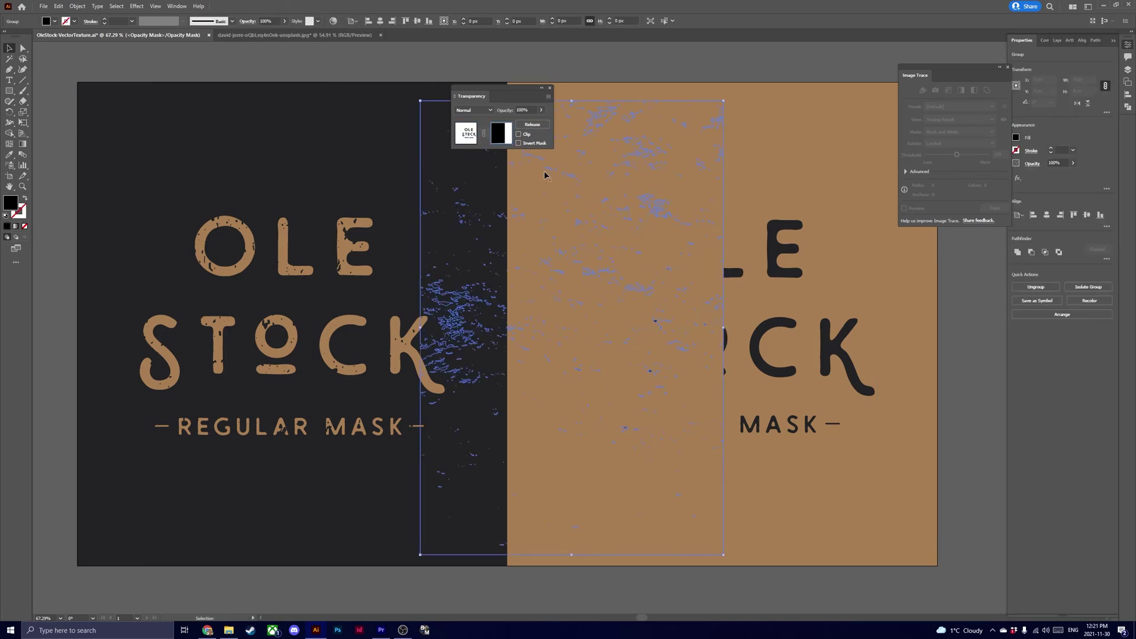
drag(678, 350, 820, 360)
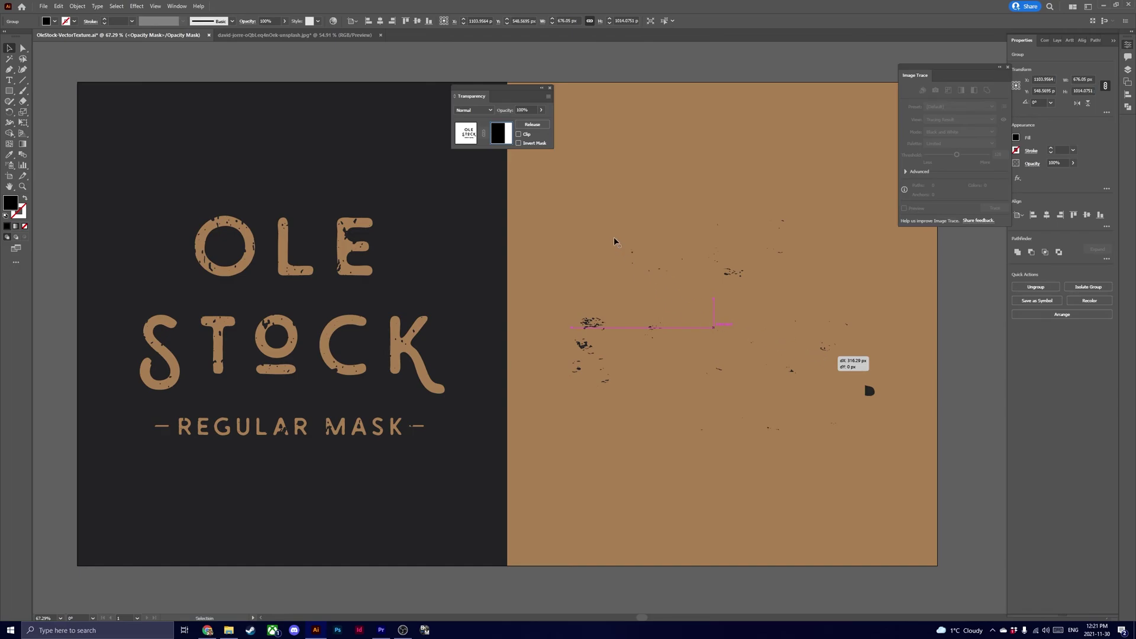
click(527, 143)
click(519, 134)
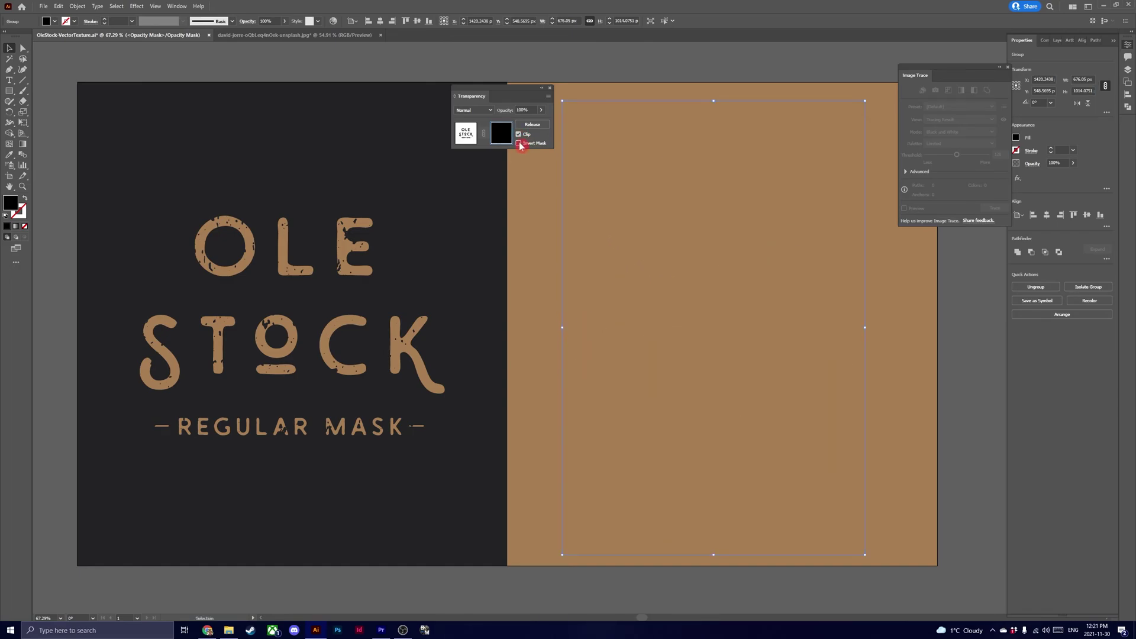
click(519, 144)
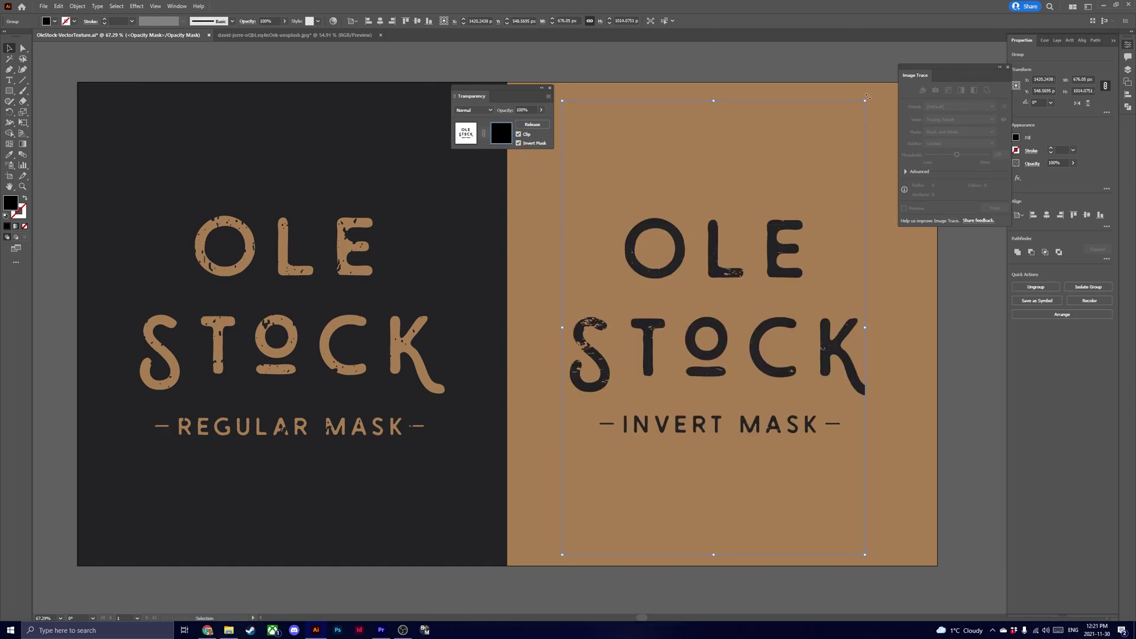
drag(891, 101, 894, 444)
drag(942, 330, 884, 344)
- Deselect the texture and scroll through the Pixel Surplus Deals page
click(981, 380)
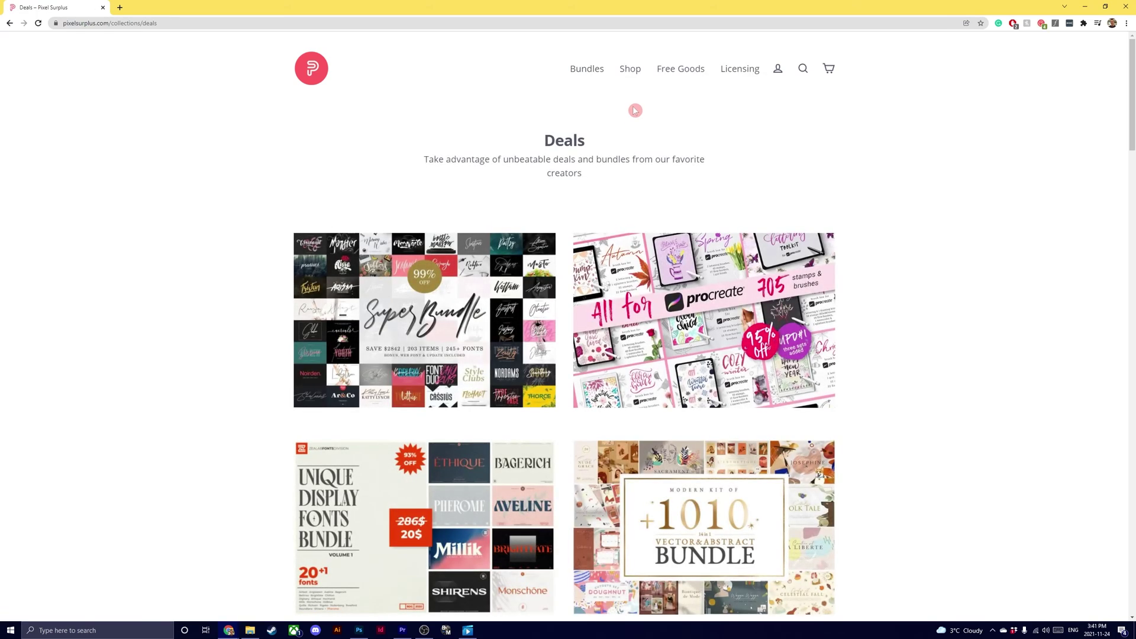
scroll(633, 170, down, 3)
scroll(635, 173, up, 3)
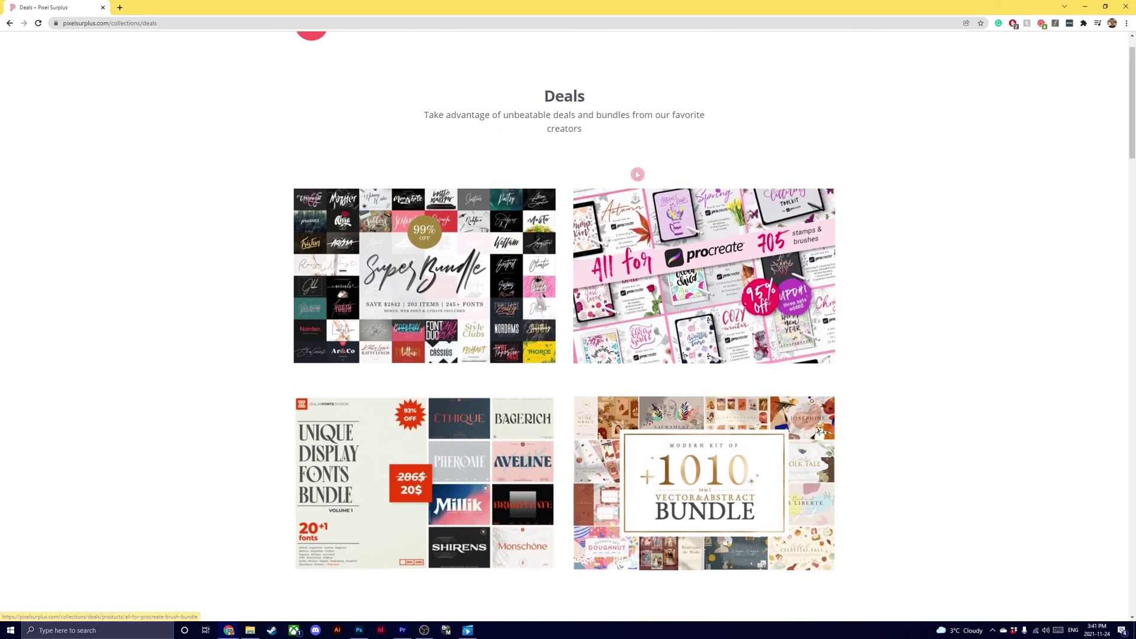
- Go to Free Goods > Fonts and browse the Free Fonts list (PHONK, Faber, JTOlifer)
mouse_move(681, 72)
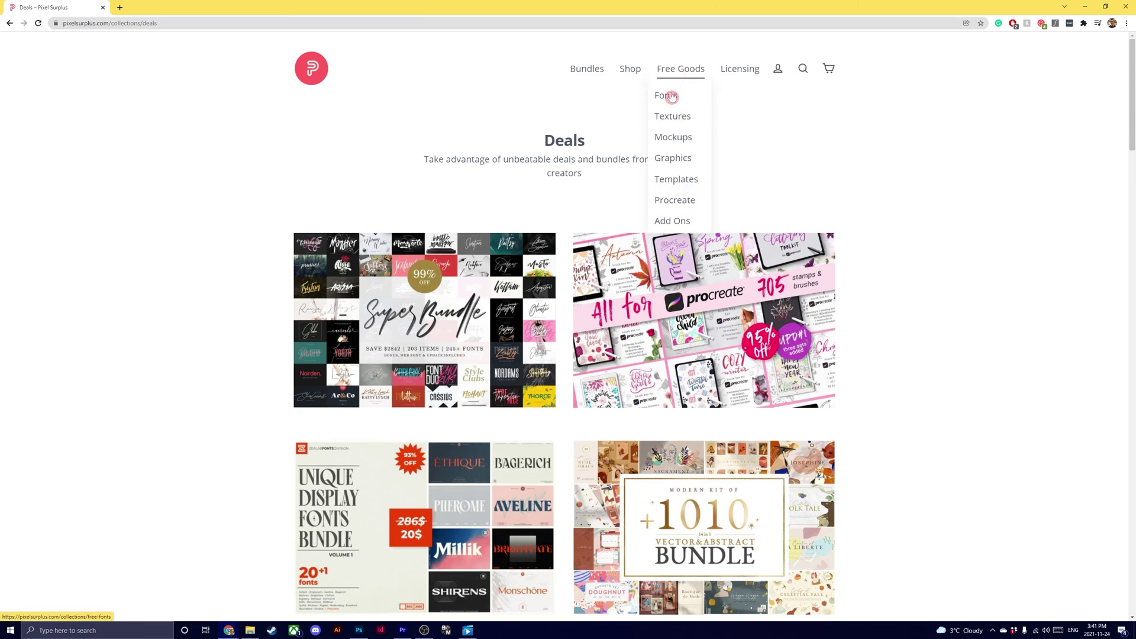
click(668, 97)
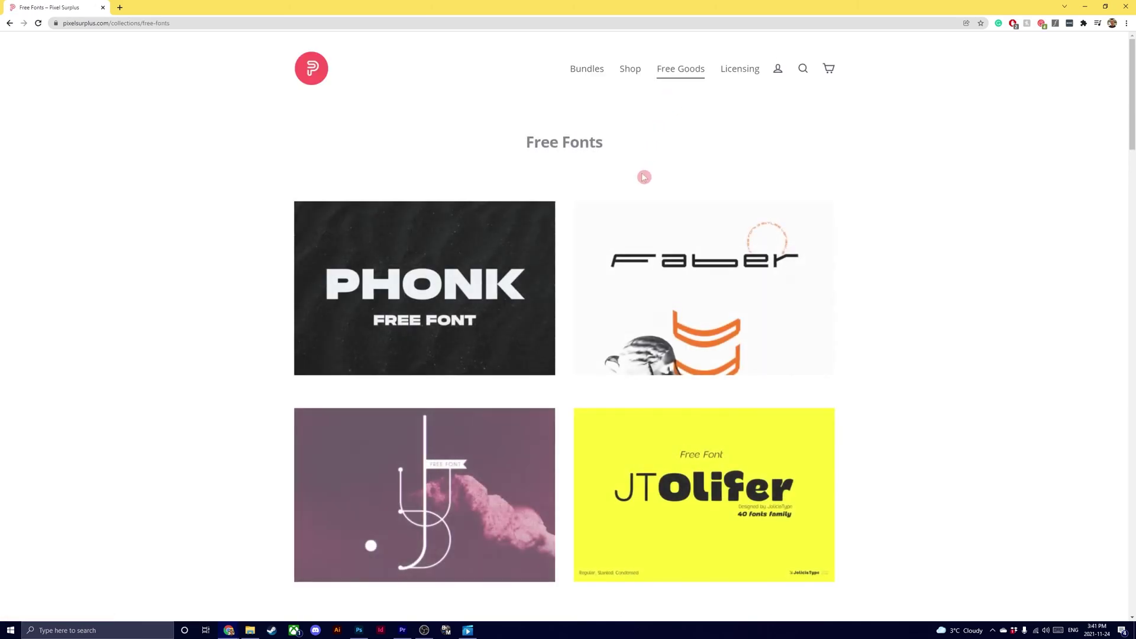
scroll(641, 176, down, 8)
scroll(635, 196, down, 4)
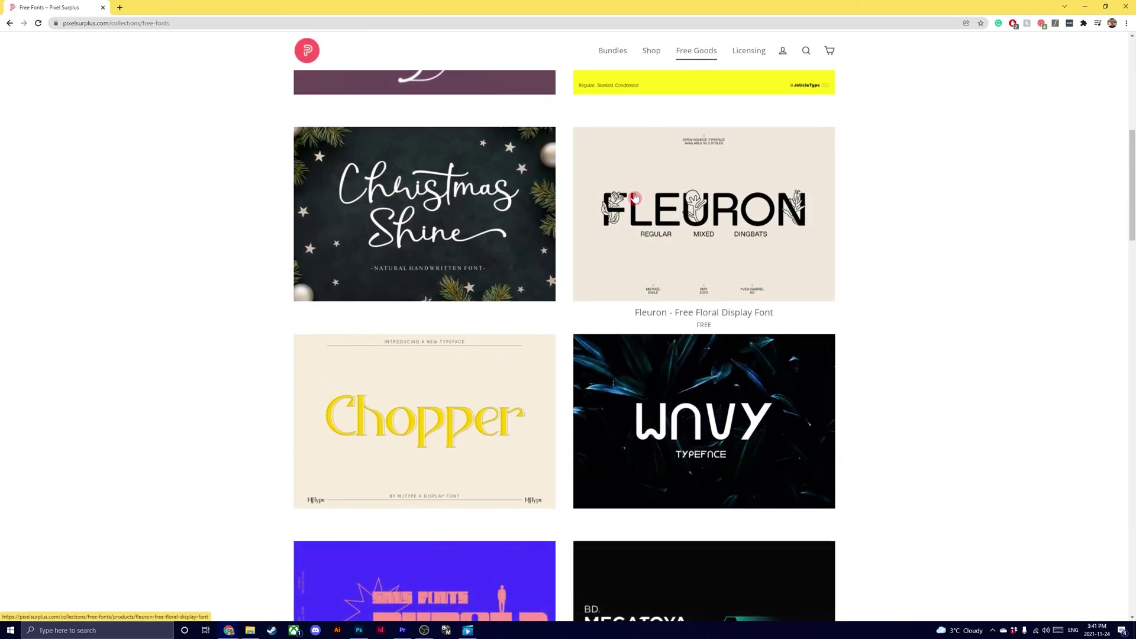
scroll(634, 198, up, 7)
scroll(633, 199, up, 5)
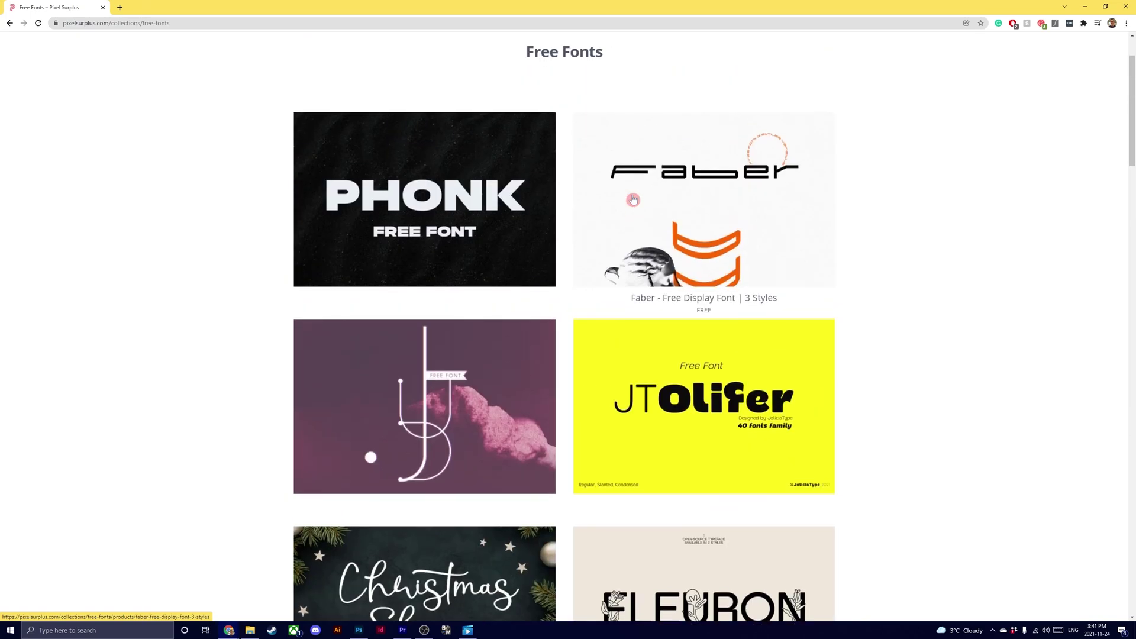